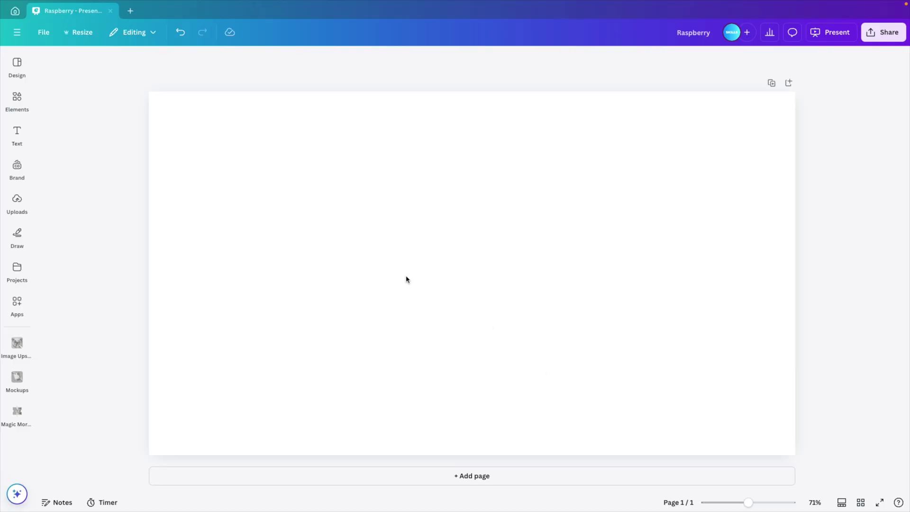
# Step: Fill the whole slide with a red radial gradient photo from a 'red gradient' Photos search
pyautogui.click(17, 100)
pyautogui.click(95, 63)
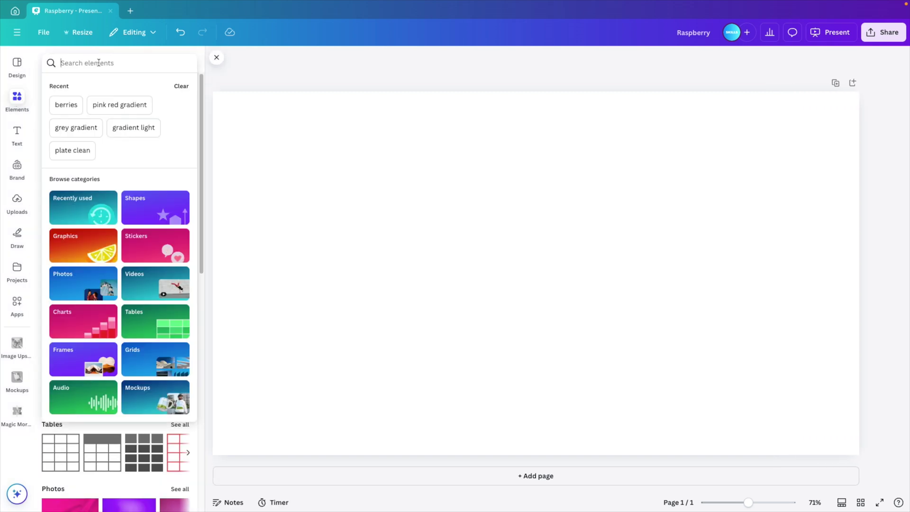
pyautogui.write('red gradient')
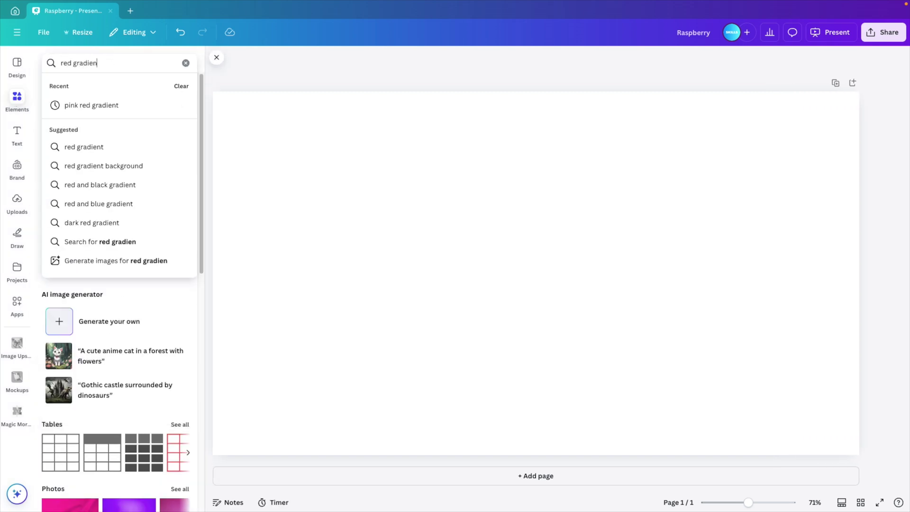
pyautogui.press('Return')
pyautogui.click(180, 200)
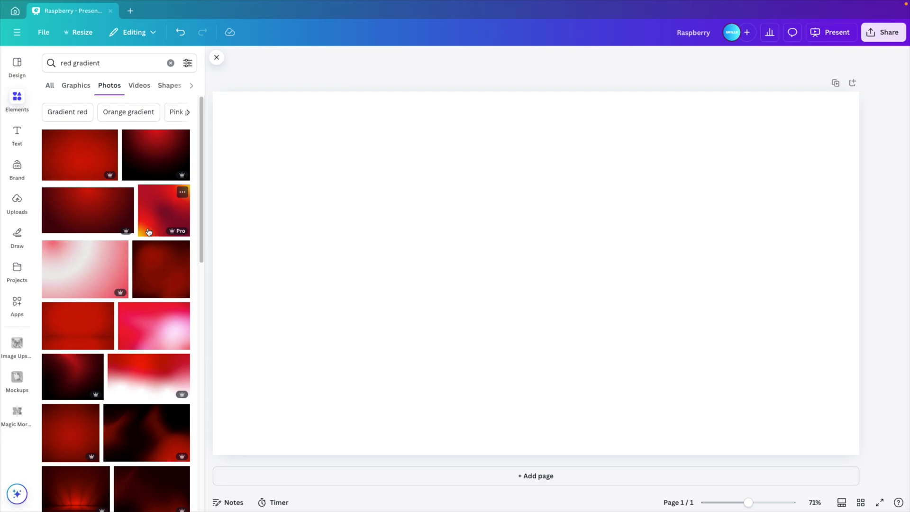
pyautogui.scroll(-5, 128, 252)
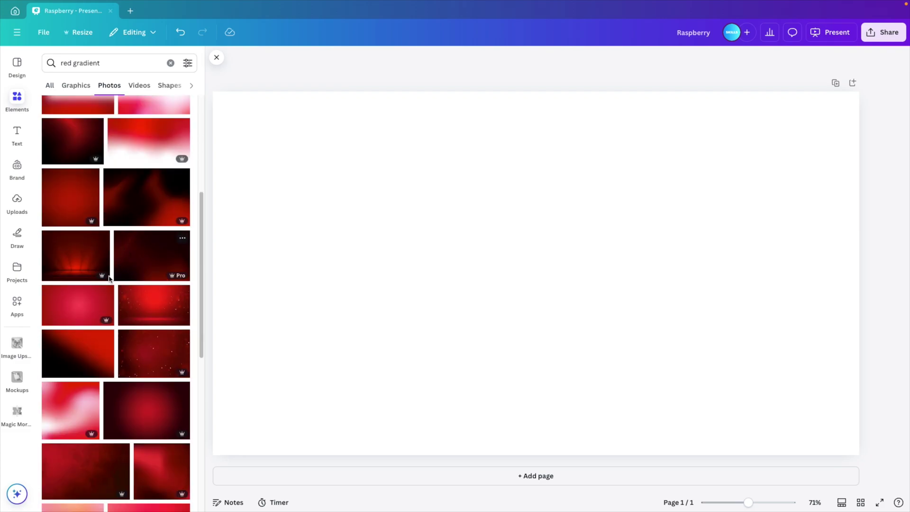
pyautogui.moveTo(65, 315); pyautogui.dragTo(482, 365)
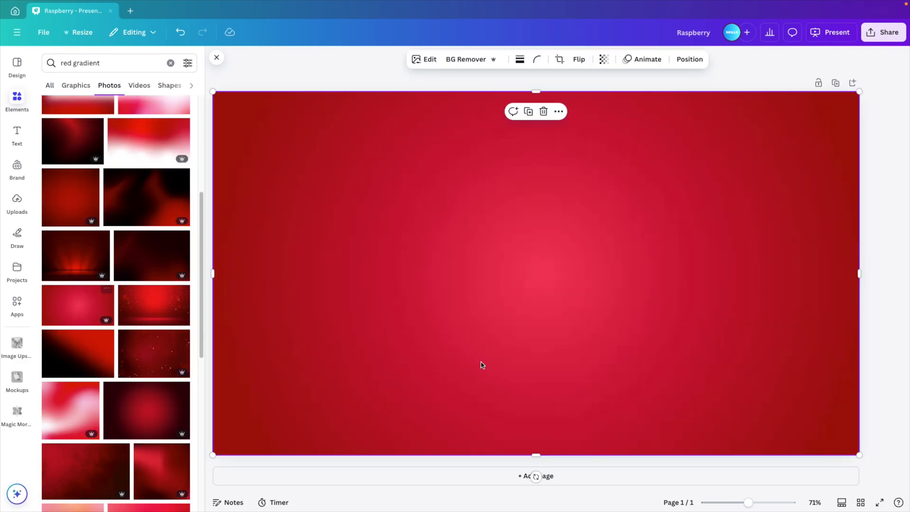
pyautogui.click(883, 201)
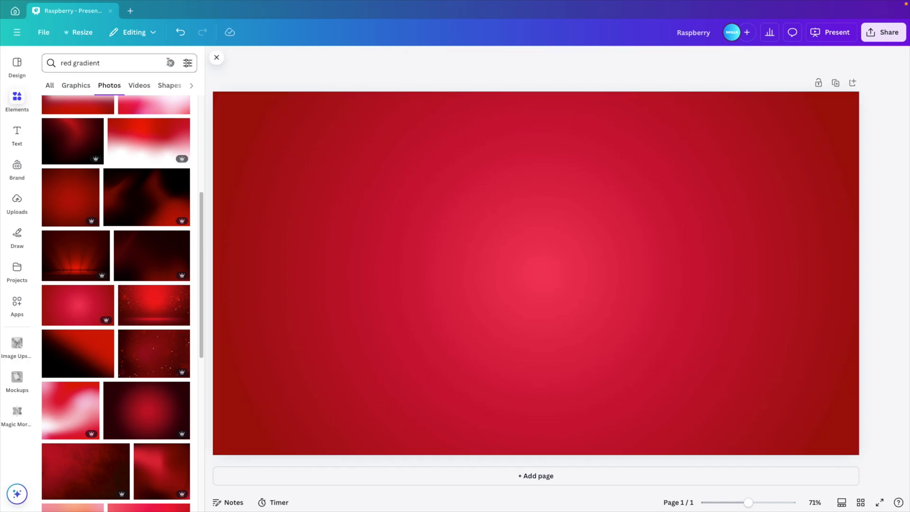
# Step: Replace the Elements search with 'berries' and filter to photo results
pyautogui.click(170, 63)
pyautogui.click(137, 60)
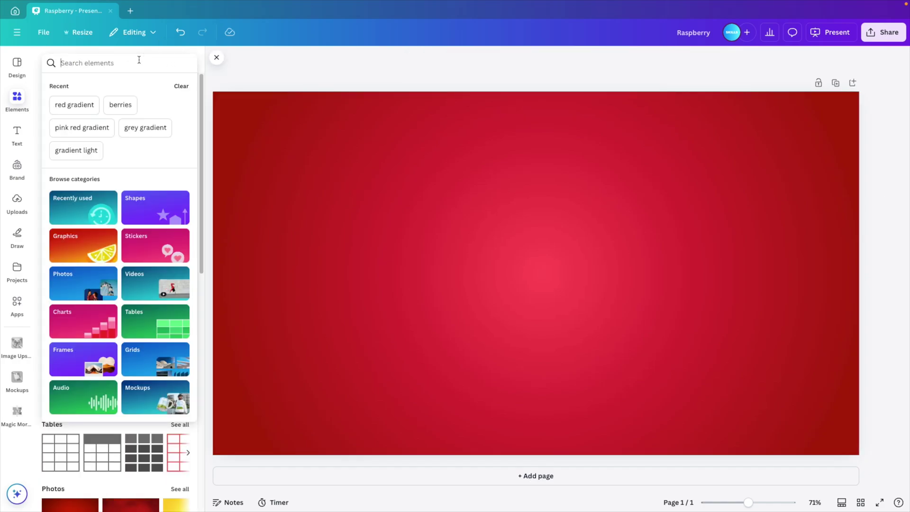
pyautogui.write('berries')
pyautogui.press('Return')
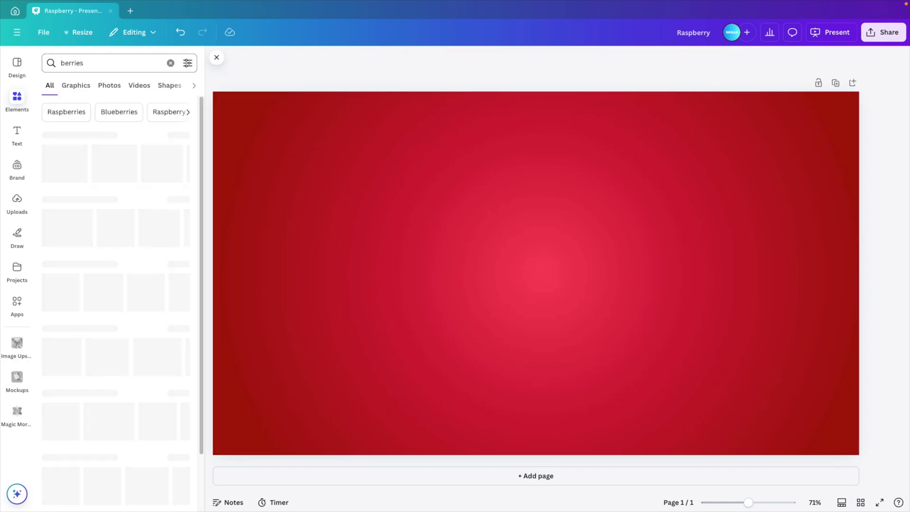
pyautogui.click(109, 86)
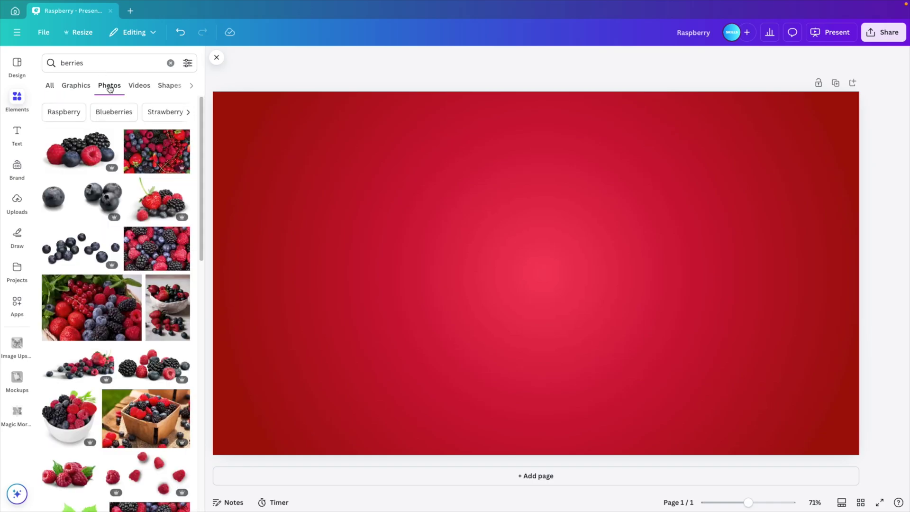
pyautogui.scroll(-1, 108, 237)
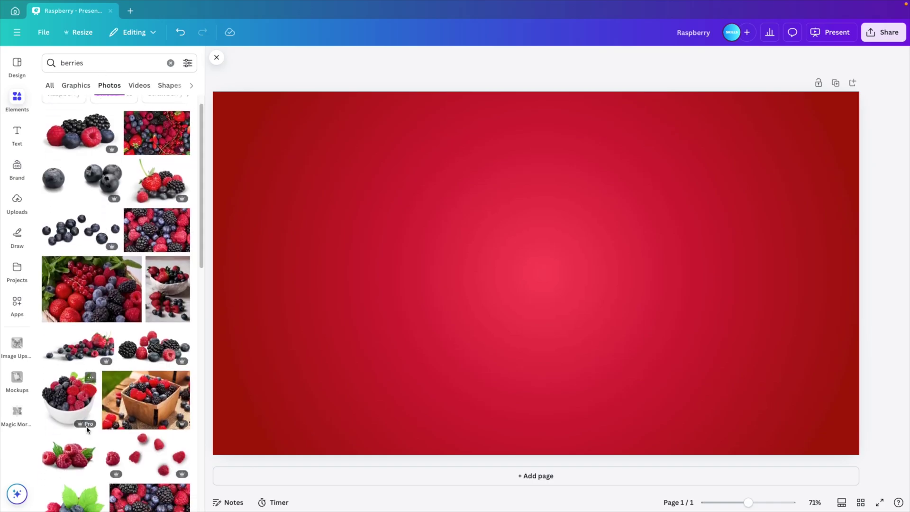
# Step: Add the raspberries-with-leaves photo, shrink it and move it to the slide's left
pyautogui.click(67, 454)
pyautogui.moveTo(822, 166); pyautogui.dragTo(446, 274)
pyautogui.moveTo(351, 341); pyautogui.dragTo(350, 283)
pyautogui.scroll(-3, 97, 245)
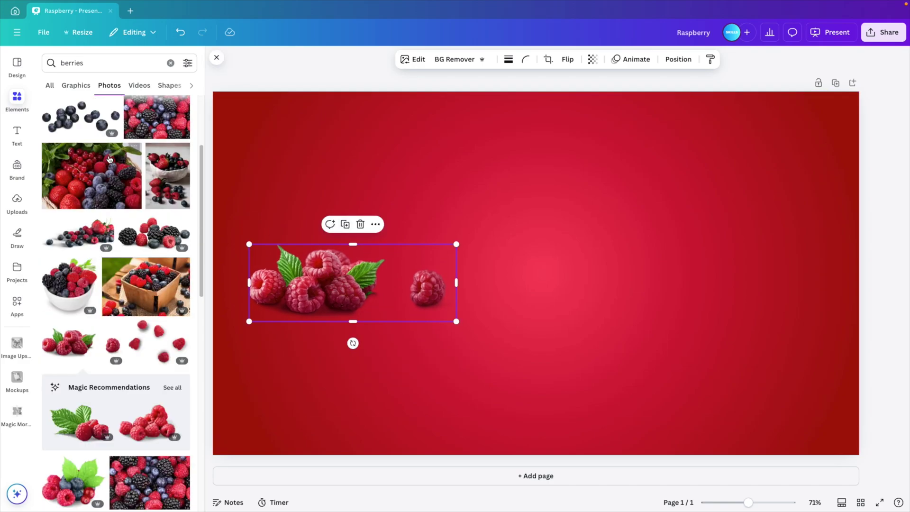
# Step: Search 'blueberries' and add the blueberries-with-leaves photo to the slide
pyautogui.doubleClick(91, 66)
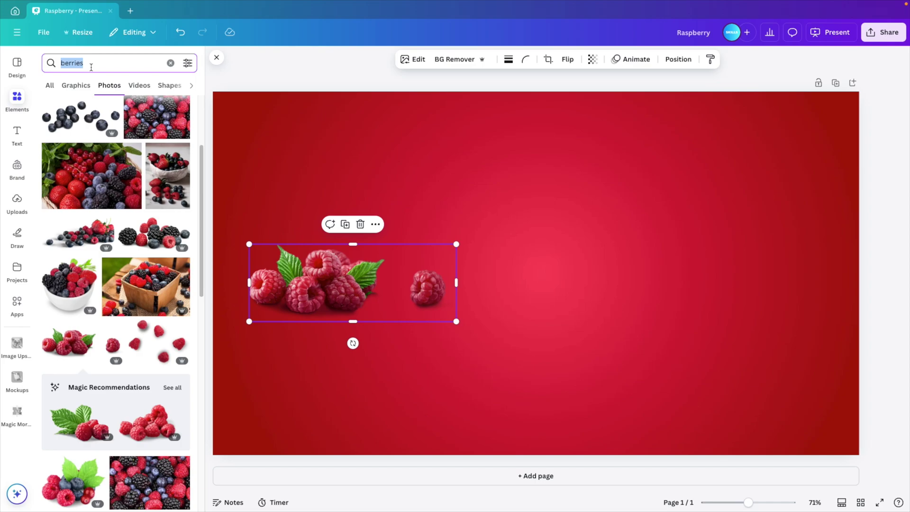
pyautogui.write('blueberries')
pyautogui.press('Return')
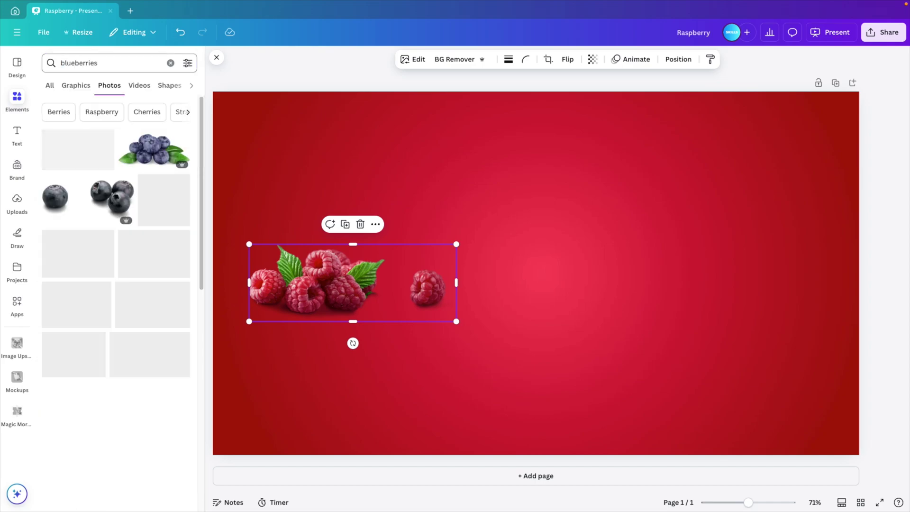
pyautogui.click(154, 149)
# Step: Shrink the blueberry photo and place it near the centre, right of the raspberries
pyautogui.moveTo(821, 149); pyautogui.dragTo(496, 292)
pyautogui.moveTo(386, 343); pyautogui.dragTo(603, 282)
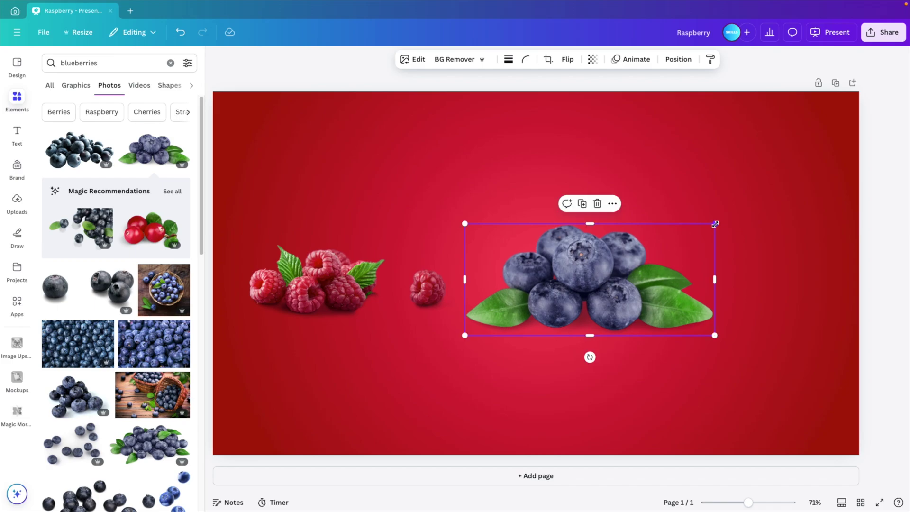
pyautogui.moveTo(714, 223); pyautogui.dragTo(636, 266)
pyautogui.moveTo(545, 312); pyautogui.dragTo(549, 297)
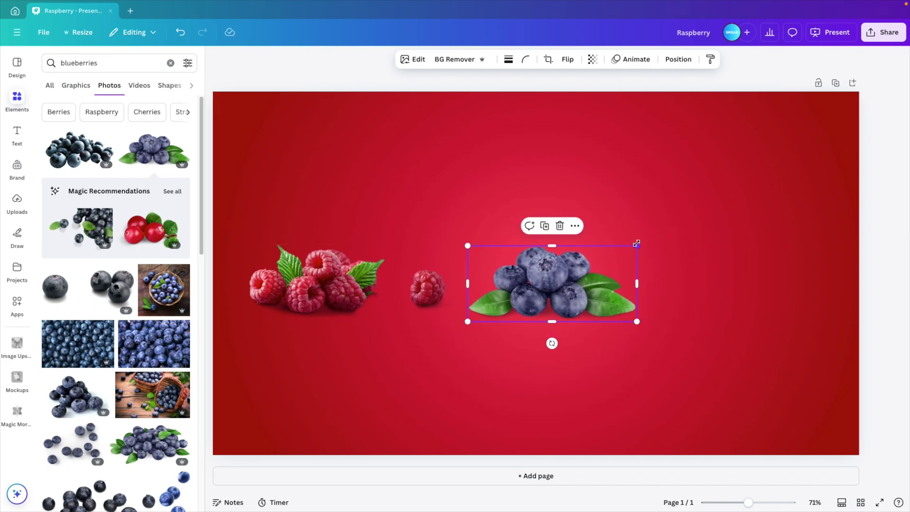
pyautogui.moveTo(636, 243); pyautogui.dragTo(617, 257)
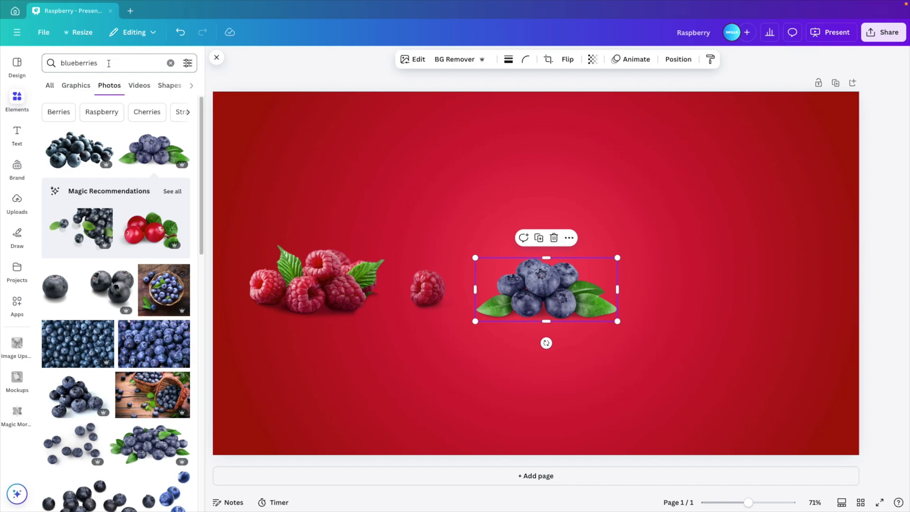
# Step: Search 'blackberries' and add the blackberries-with-leaves photo to the slide
pyautogui.click(108, 63)
pyautogui.write('blackb')
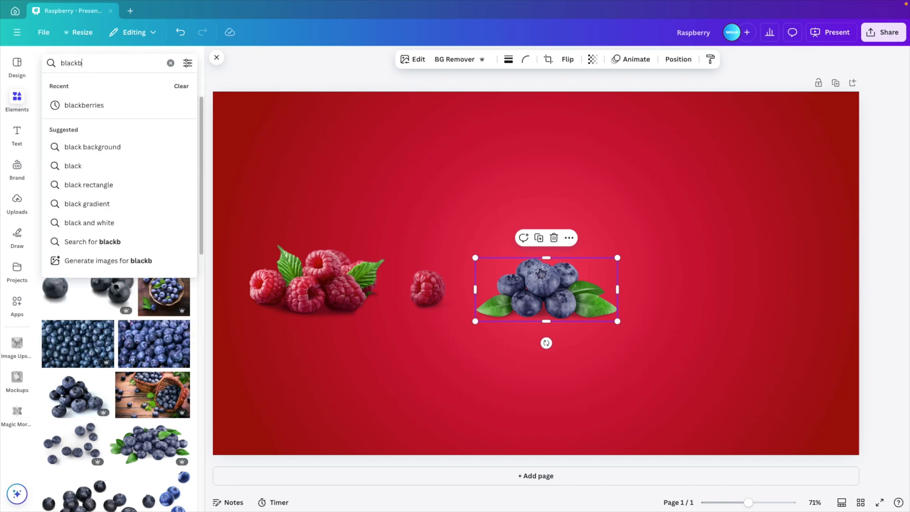
pyautogui.write('erries')
pyautogui.press('Return')
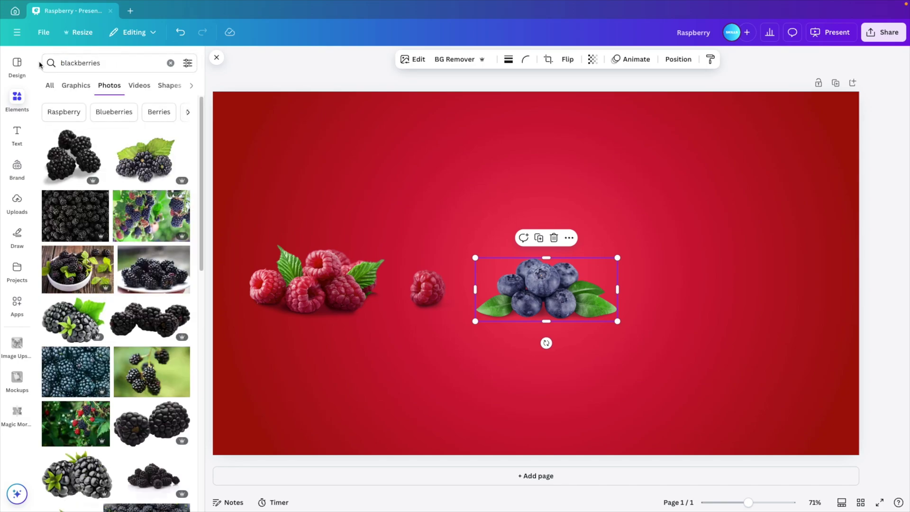
pyautogui.scroll(-3, 99, 375)
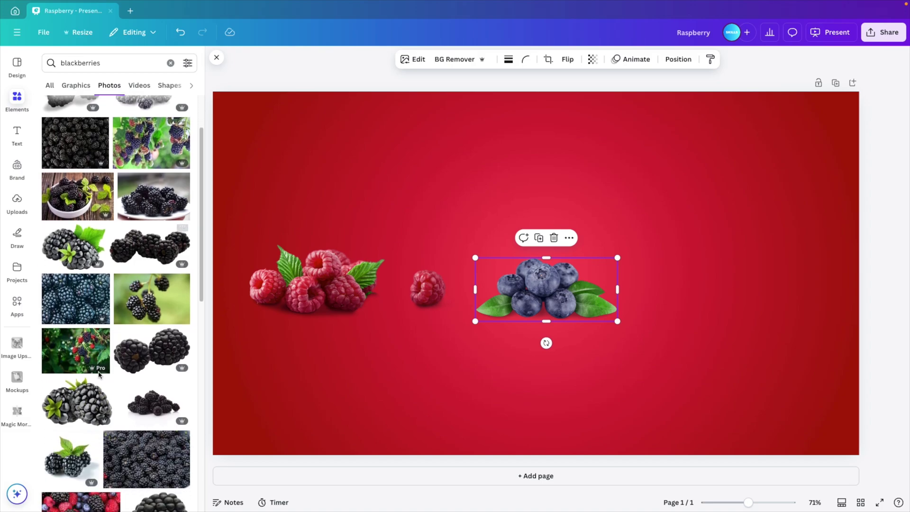
pyautogui.click(70, 457)
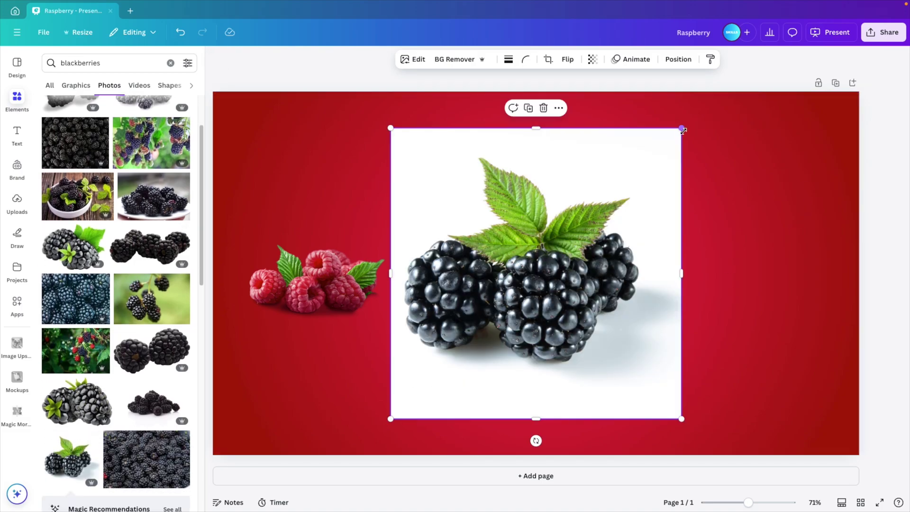
# Step: Shrink the blackberries, move them right of the blueberries and remove the white background
pyautogui.moveTo(681, 128); pyautogui.dragTo(566, 239)
pyautogui.moveTo(479, 330); pyautogui.dragTo(732, 284)
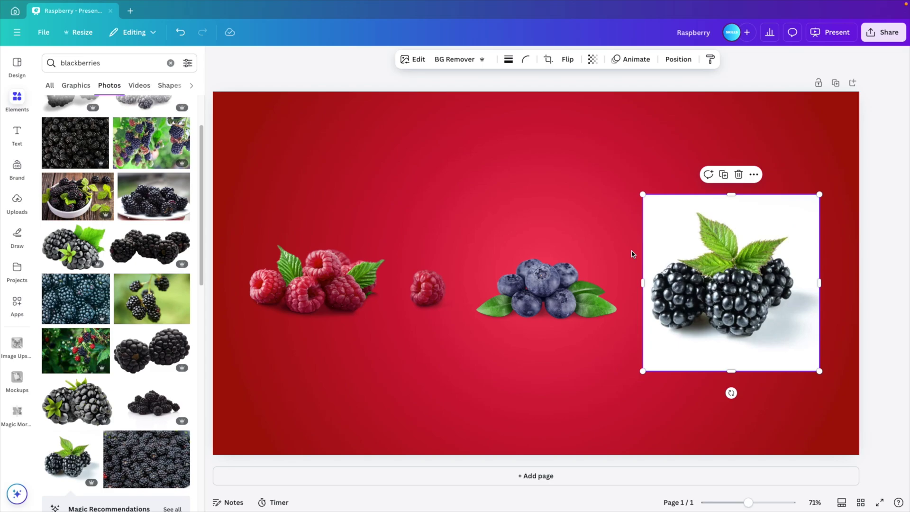
pyautogui.click(439, 62)
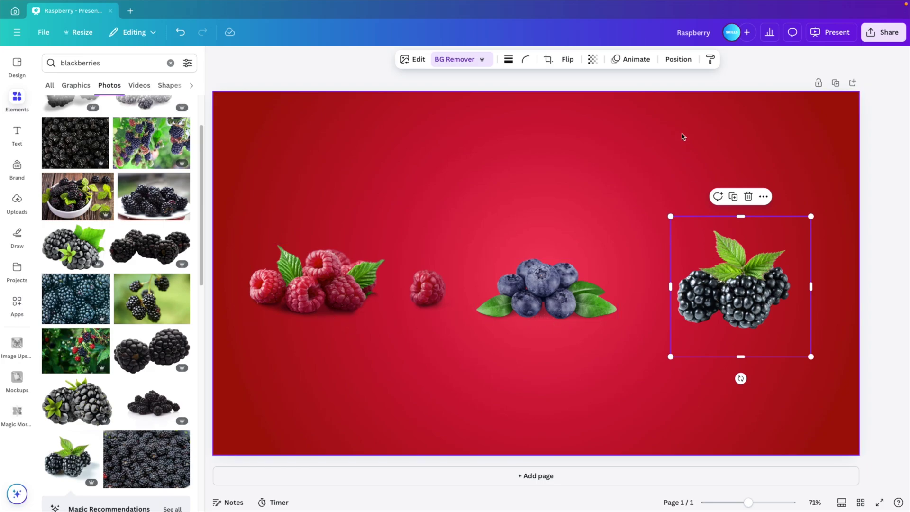
# Step: Give the blackberries a drop shadow with distance 60 and blur 91
pyautogui.click(411, 60)
pyautogui.click(63, 331)
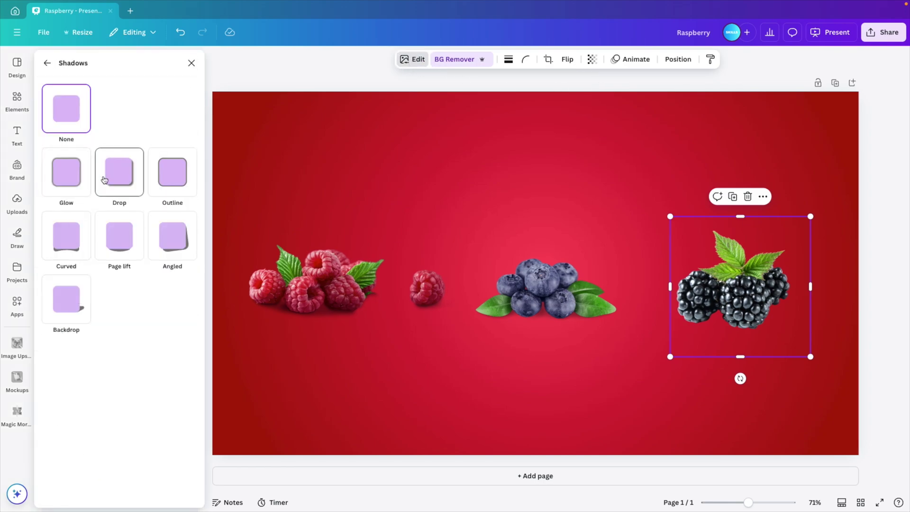
pyautogui.click(104, 179)
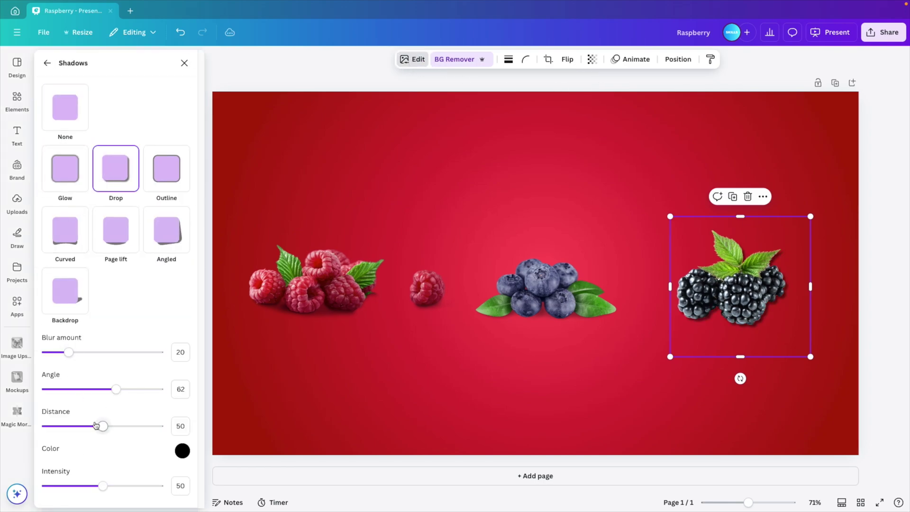
pyautogui.moveTo(105, 429); pyautogui.dragTo(113, 426)
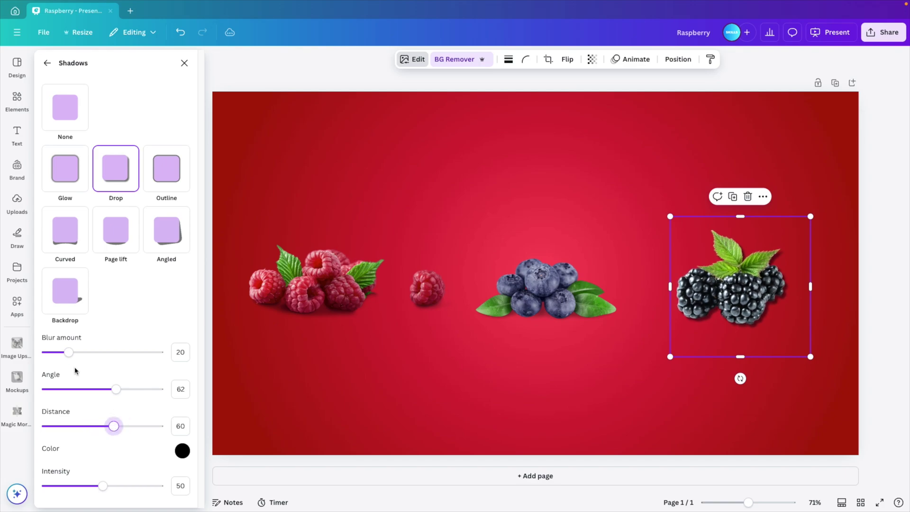
pyautogui.moveTo(71, 354); pyautogui.dragTo(148, 353)
# Step: Trim the blackberry frame top and bottom and line it up with the other berries
pyautogui.moveTo(747, 358); pyautogui.dragTo(747, 334)
pyautogui.moveTo(740, 224); pyautogui.dragTo(740, 238)
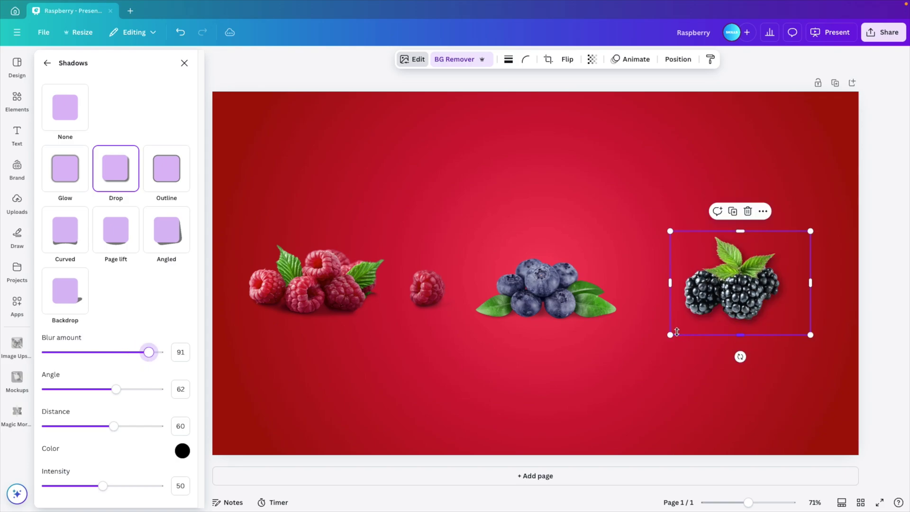
pyautogui.moveTo(672, 334)
pyautogui.mouseDown()
pyautogui.moveTo(662, 339)
pyautogui.moveTo(674, 332)
pyautogui.mouseUp()
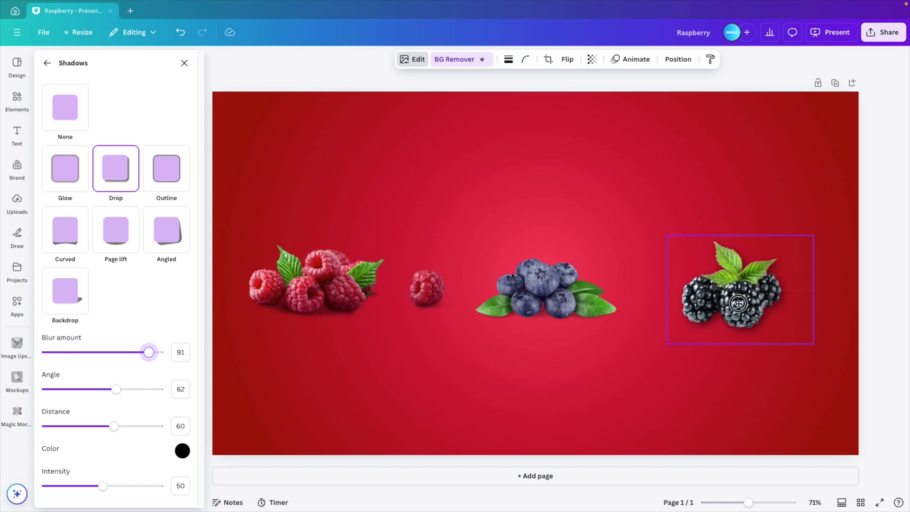
pyautogui.moveTo(740, 296); pyautogui.dragTo(740, 302)
pyautogui.click(479, 346)
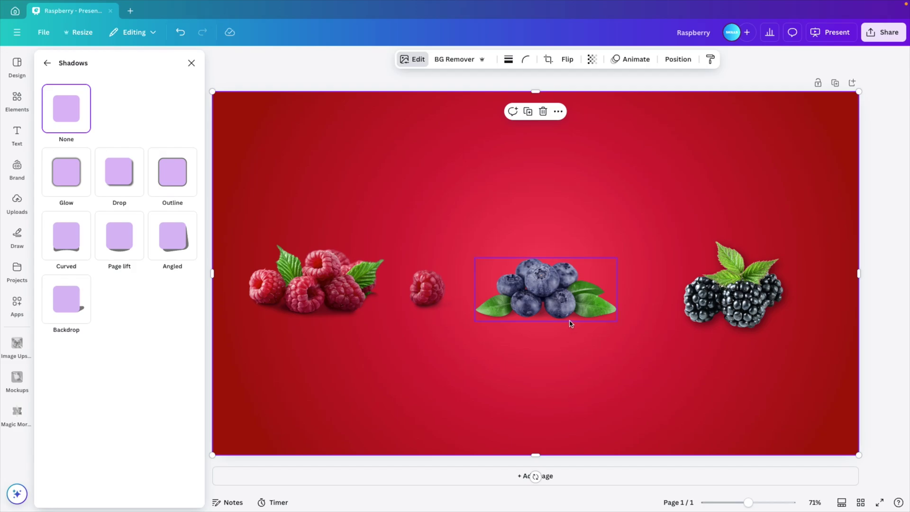
# Step: Add a title text box below the blueberries reading 'Blueberries'
pyautogui.click(17, 136)
pyautogui.click(71, 157)
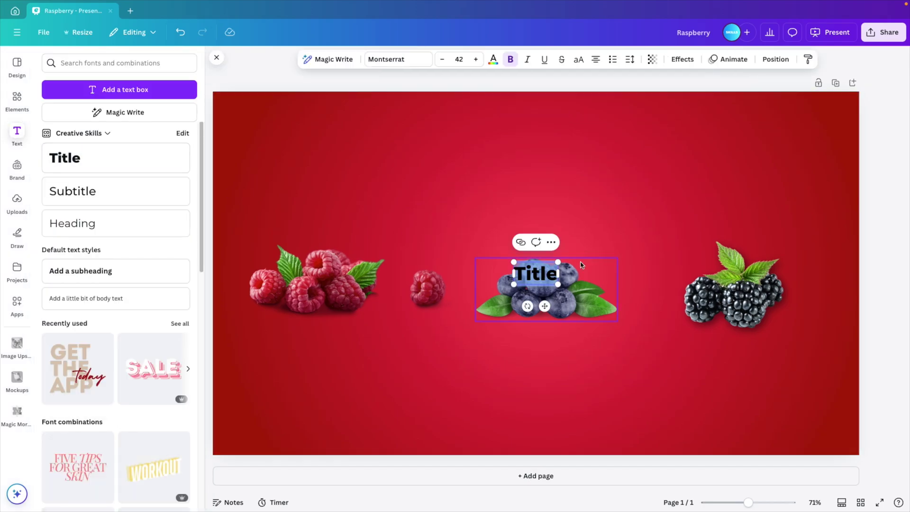
pyautogui.click(549, 379)
pyautogui.moveTo(546, 278); pyautogui.dragTo(546, 352)
pyautogui.doubleClick(546, 350)
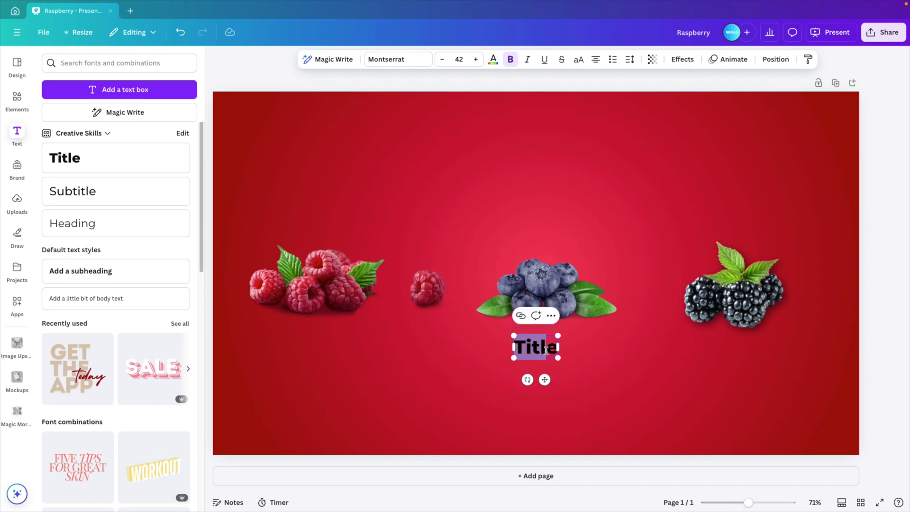
pyautogui.write('Blueberries')
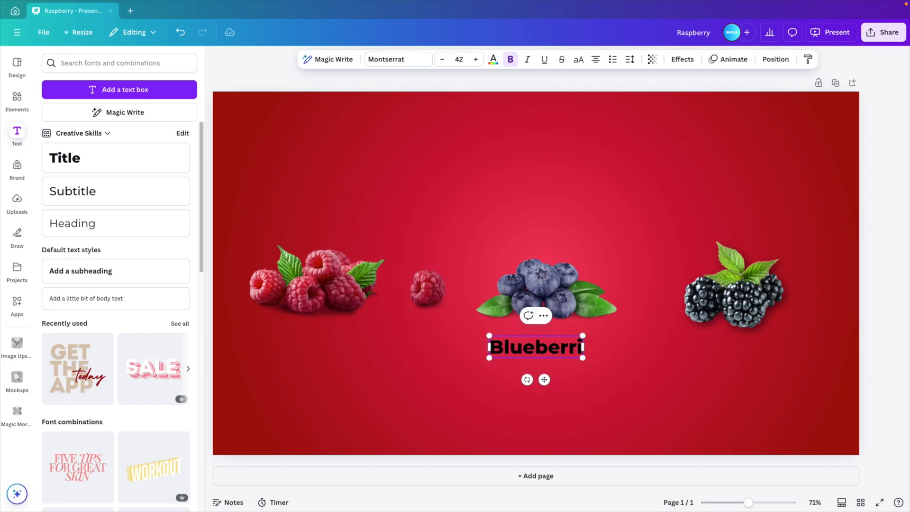
# Step: Make the Blueberries label white and resize it to 27.4
pyautogui.doubleClick(558, 347)
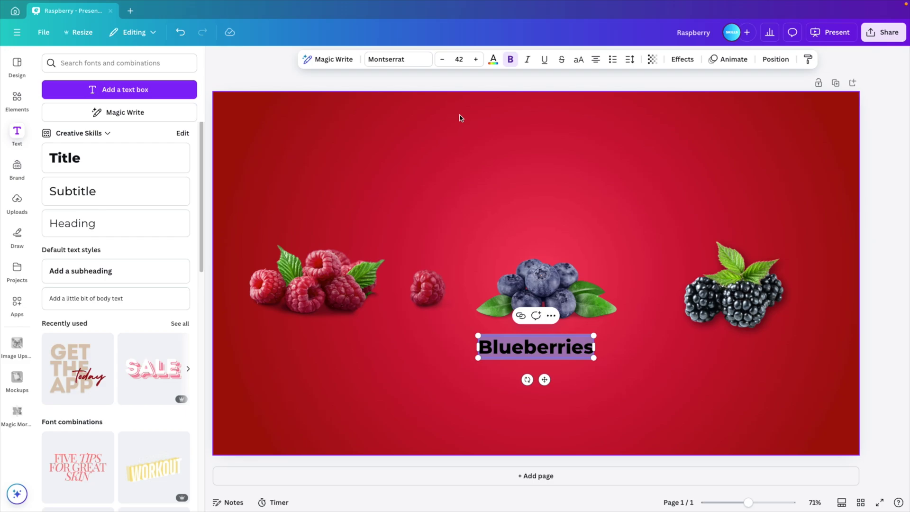
pyautogui.click(493, 59)
pyautogui.moveTo(593, 357); pyautogui.dragTo(548, 379)
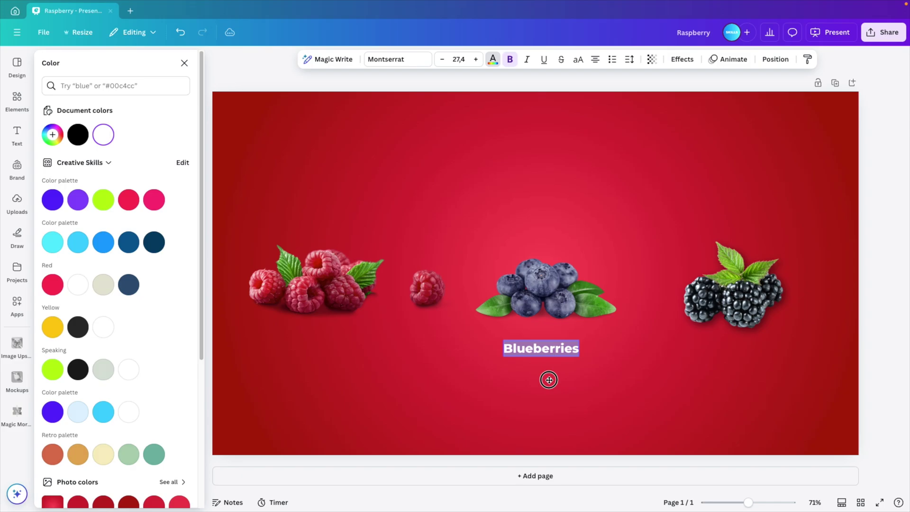
pyautogui.click(582, 396)
pyautogui.click(561, 345)
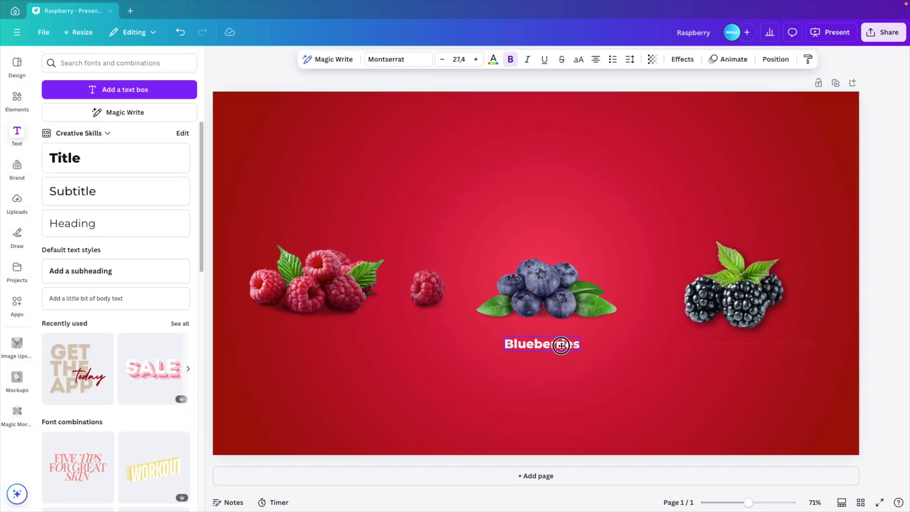
# Step: Duplicate the label under the raspberries and change it to 'Raspberries'
pyautogui.keyDown('alt'); pyautogui.moveTo(564, 344); pyautogui.dragTo(333, 350); pyautogui.keyUp('alt')
pyautogui.doubleClick(318, 349)
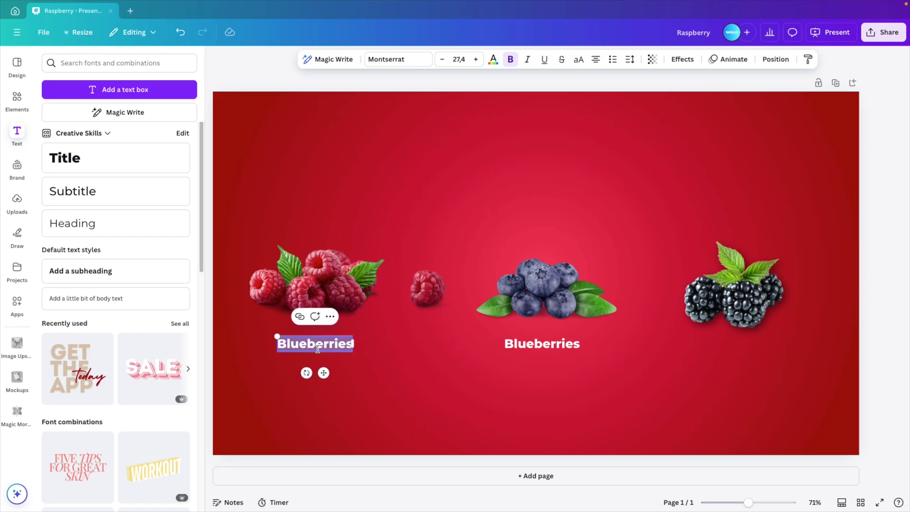
pyautogui.keyDown('shift'); pyautogui.click(317, 349); pyautogui.keyUp('shift')
pyautogui.write('Rasp')
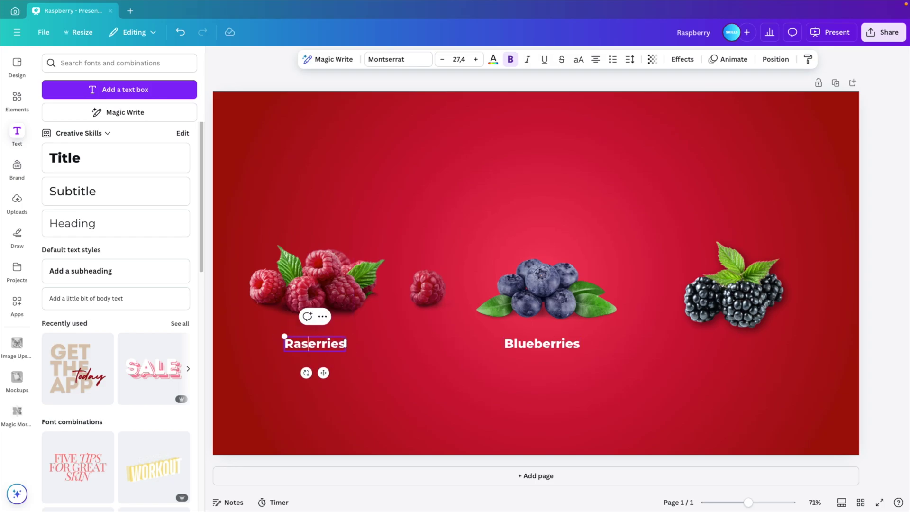
pyautogui.write('b')
# Step: Duplicate the label under the blackberries and change it to 'Blackberries'
pyautogui.click(533, 349)
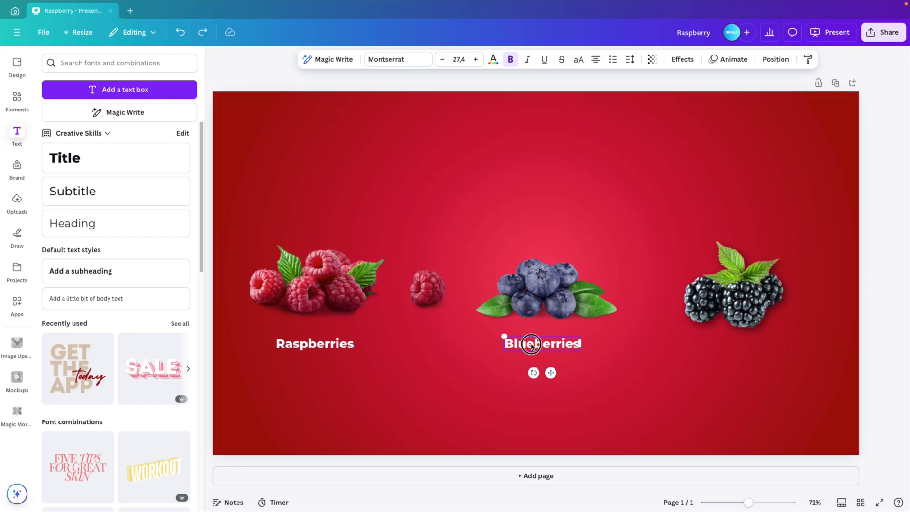
pyautogui.moveTo(533, 350); pyautogui.dragTo(723, 346)
pyautogui.doubleClick(735, 345)
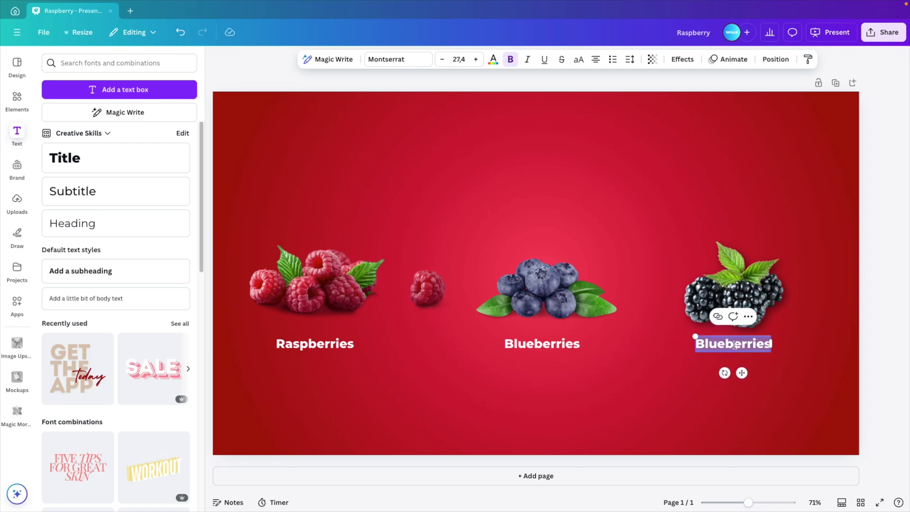
pyautogui.press('Left')
pyautogui.press('Right')
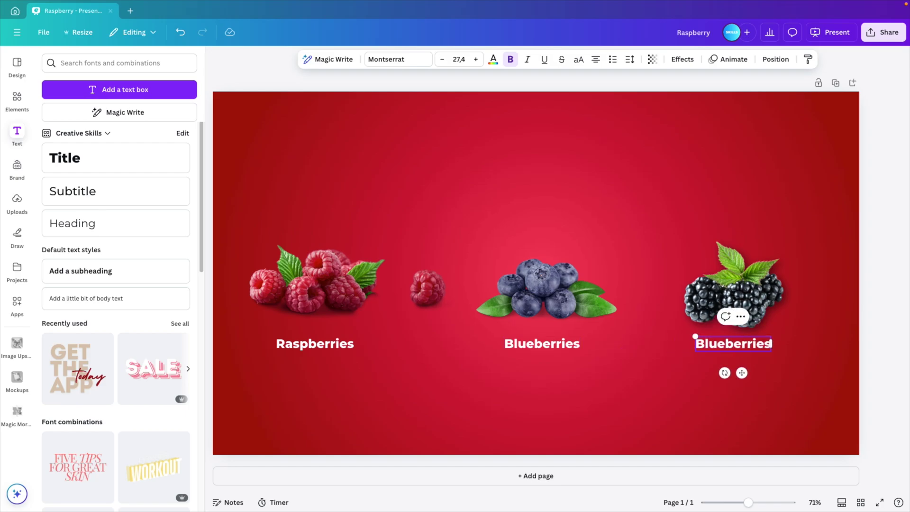
pyautogui.press('Delete')
pyautogui.press('Delete')
pyautogui.press('Delete')
pyautogui.write('lack')
pyautogui.moveTo(796, 353); pyautogui.dragTo(270, 344)
pyautogui.click(626, 398)
# Step: Shrink the blackberries image slightly and zoom out to see the whole slide
pyautogui.click(770, 305)
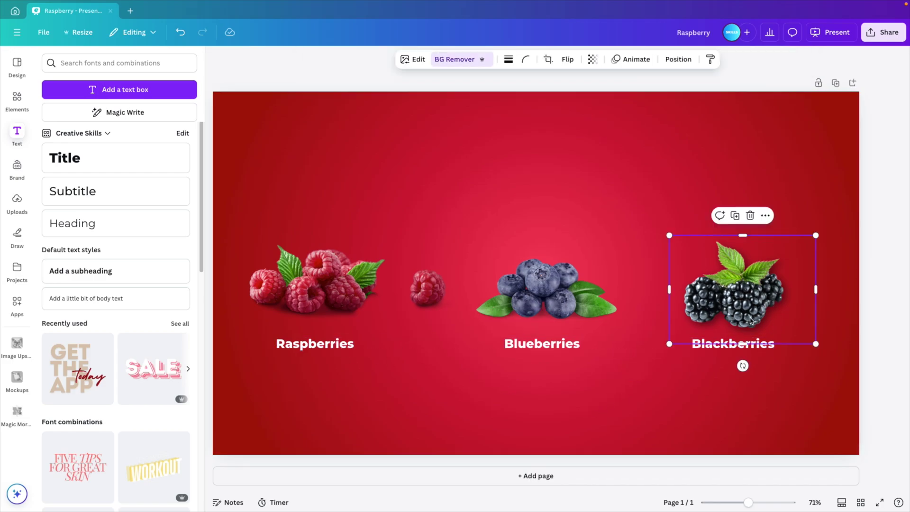
pyautogui.moveTo(815, 341); pyautogui.dragTo(793, 328)
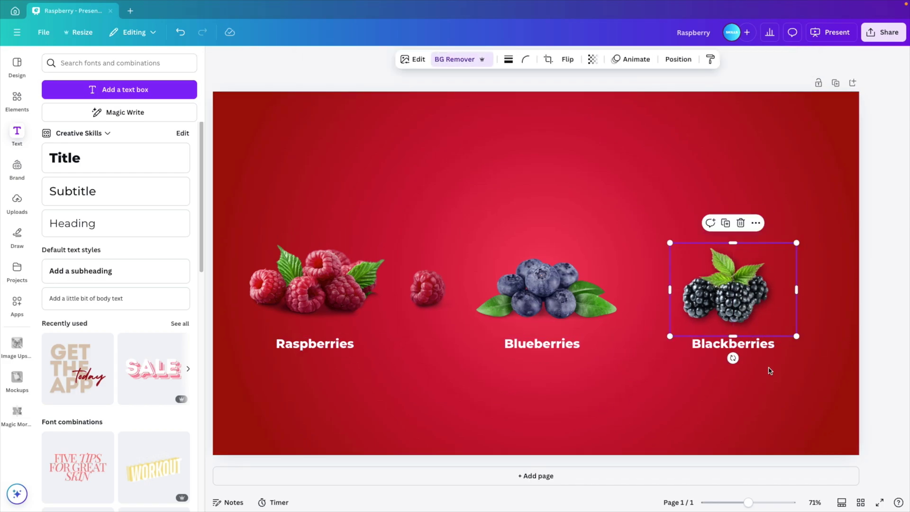
pyautogui.click(709, 451)
pyautogui.hotkey('ctrl', '-')
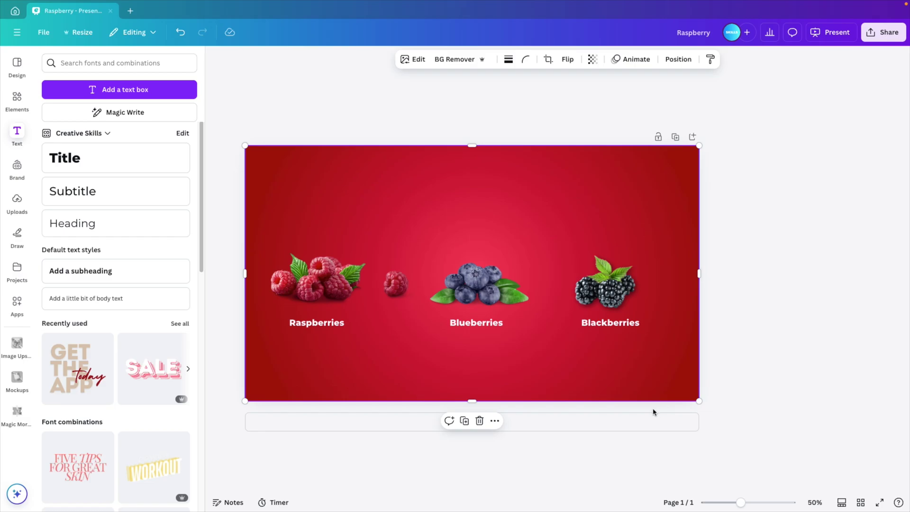
# Step: Scale down the whole fruit row together with its labels
pyautogui.moveTo(741, 366); pyautogui.dragTo(301, 253)
pyautogui.moveTo(655, 328); pyautogui.dragTo(578, 309)
pyautogui.scroll(3, 663, 331)
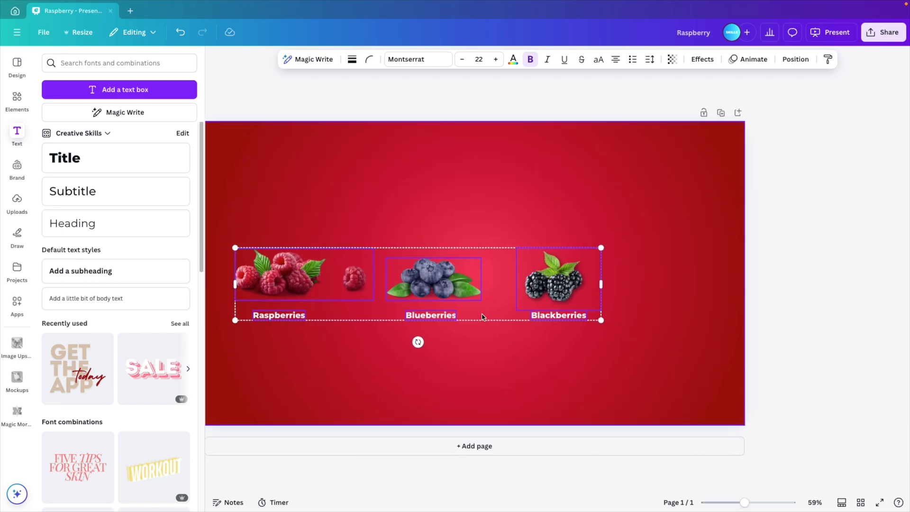
pyautogui.click(821, 331)
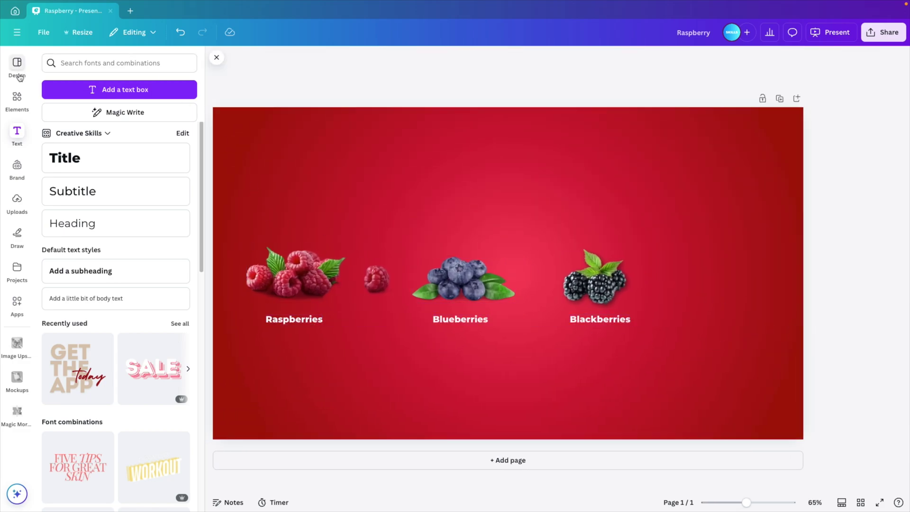
pyautogui.click(16, 132)
# Step: Crop the lone raspberry off the image and group the raspberries with their label
pyautogui.click(260, 282)
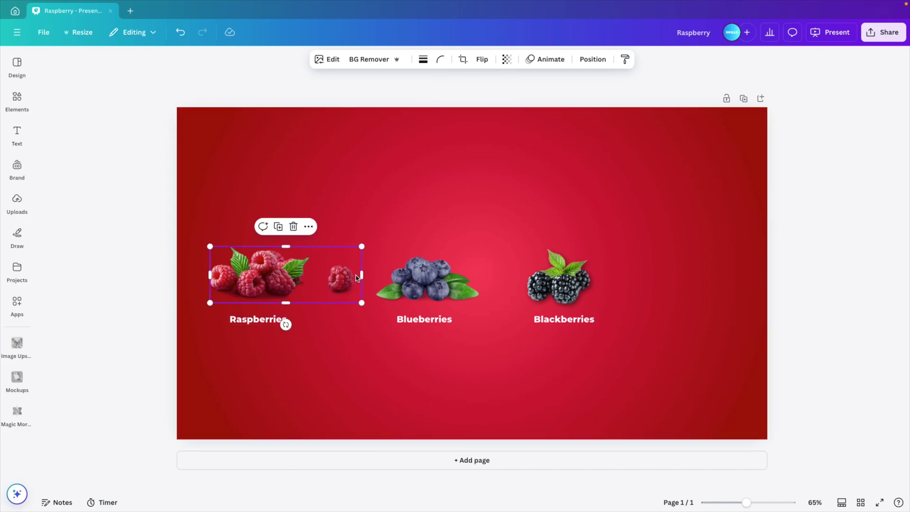
pyautogui.moveTo(362, 275); pyautogui.dragTo(277, 288)
pyautogui.click(138, 277)
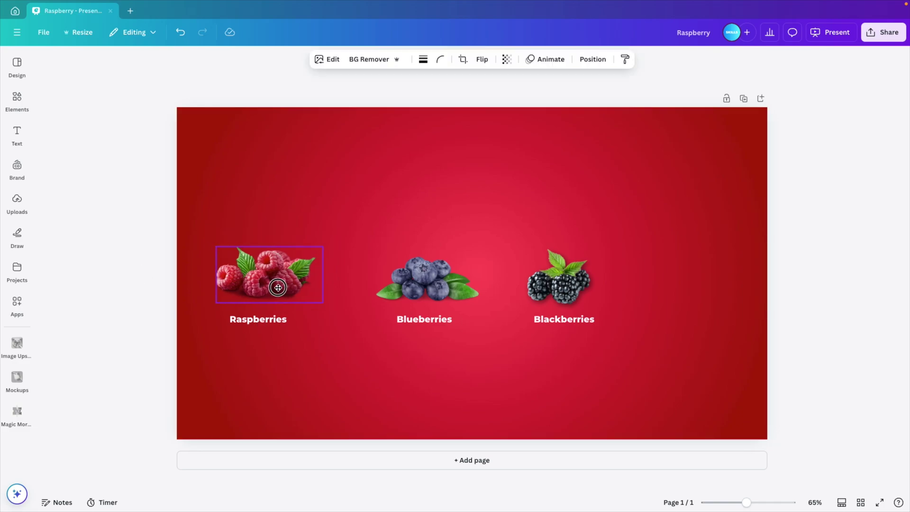
pyautogui.keyDown('shift'); pyautogui.click(266, 320); pyautogui.keyUp('shift')
pyautogui.click(249, 229)
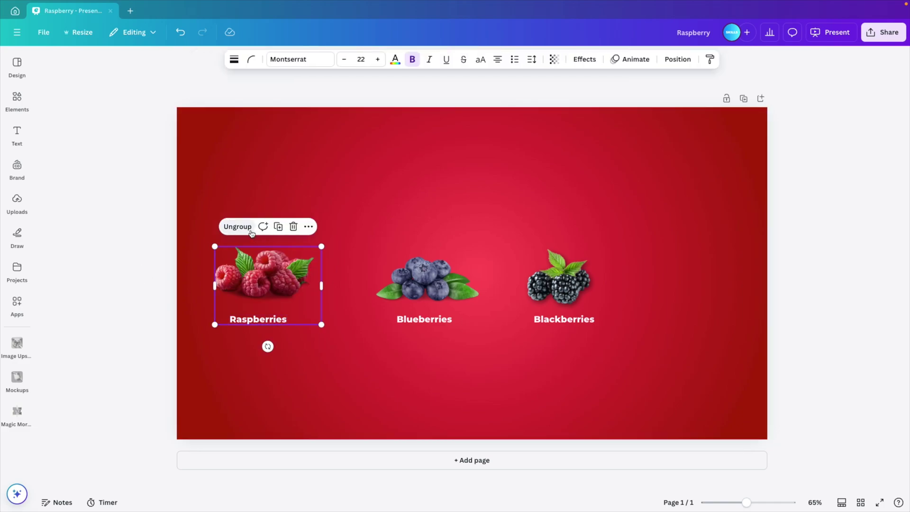
# Step: Group the blueberries and the blackberries each with their own label
pyautogui.click(441, 283)
pyautogui.keyDown('shift'); pyautogui.click(424, 319); pyautogui.keyUp('shift')
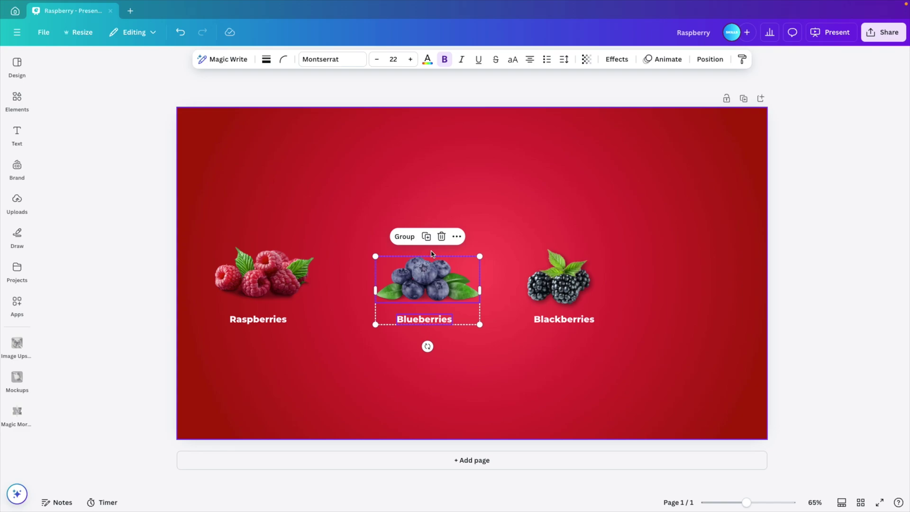
pyautogui.click(404, 236)
pyautogui.click(575, 290)
pyautogui.keyDown('shift'); pyautogui.click(586, 321); pyautogui.keyUp('shift')
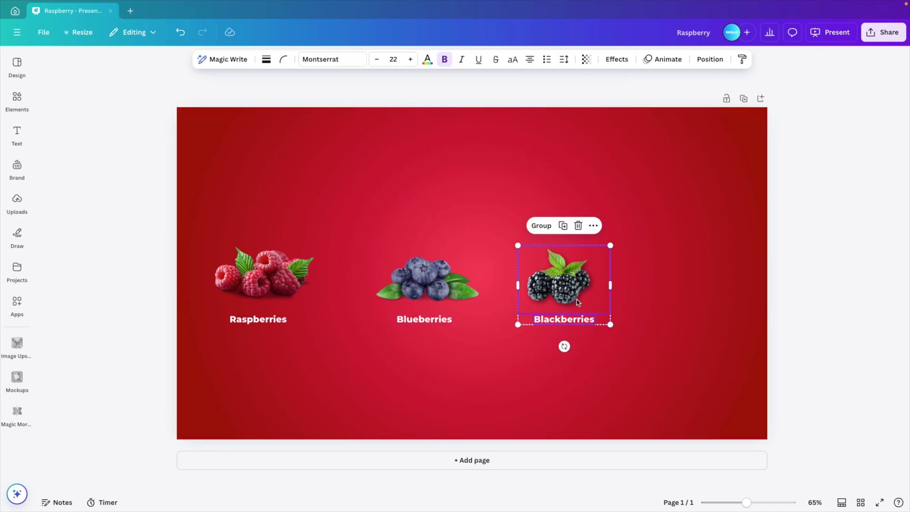
pyautogui.click(541, 226)
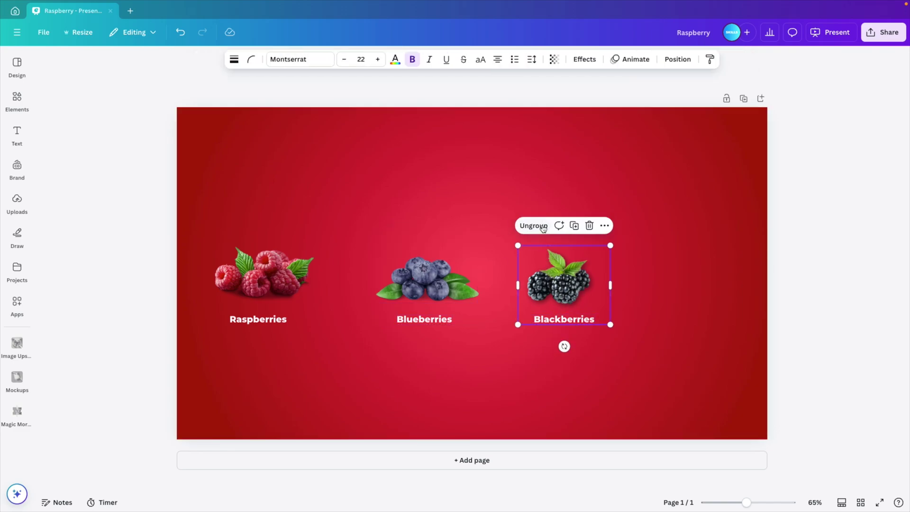
pyautogui.click(788, 311)
# Step: Shift the Blackberries group right and regroup the blueberries with their label
pyautogui.moveTo(564, 279); pyautogui.dragTo(657, 279)
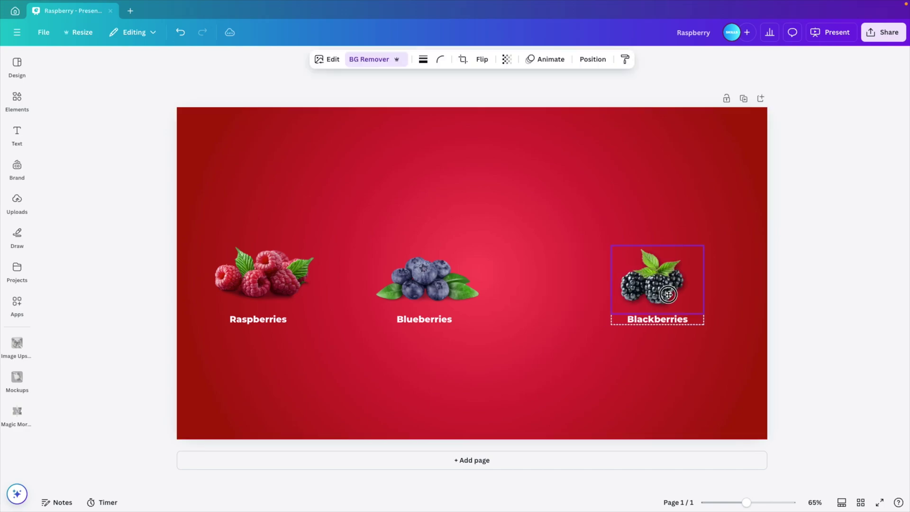
pyautogui.click(464, 283)
pyautogui.keyDown('shift'); pyautogui.click(450, 319); pyautogui.keyUp('shift')
pyautogui.click(451, 236)
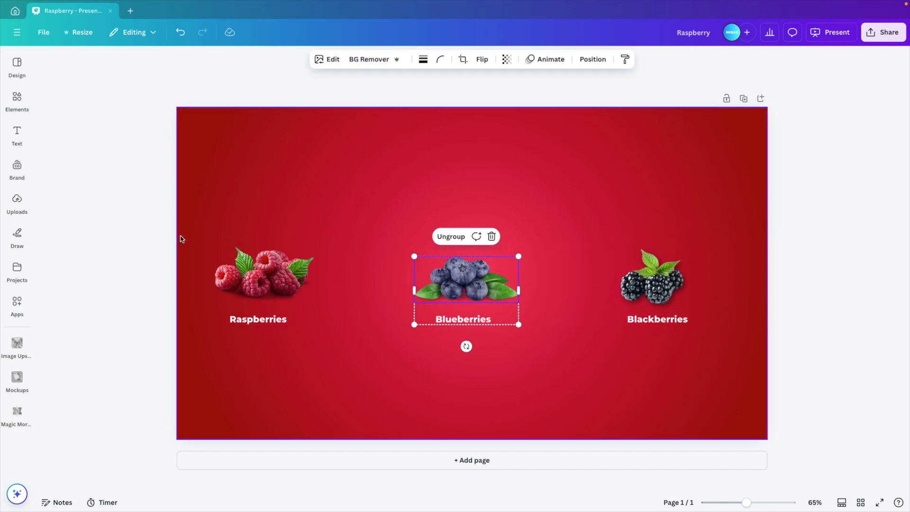
pyautogui.moveTo(122, 201); pyautogui.dragTo(680, 322)
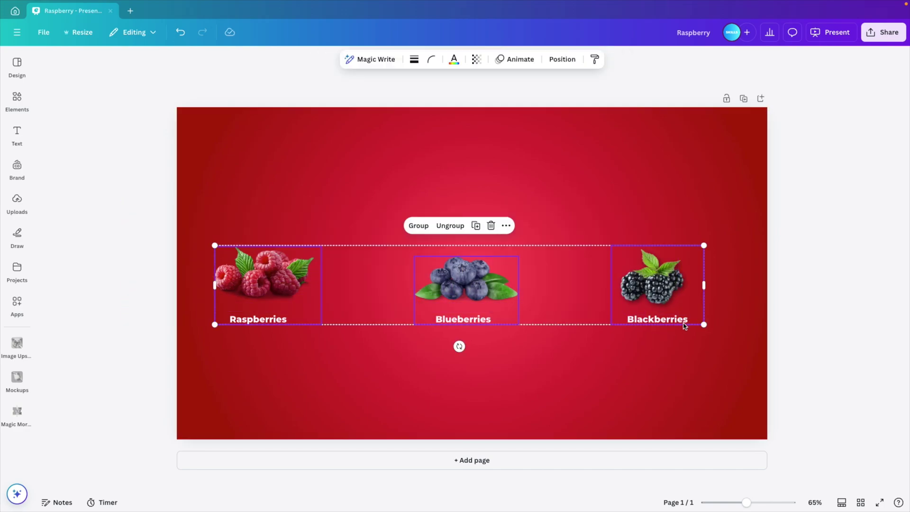
pyautogui.click(563, 58)
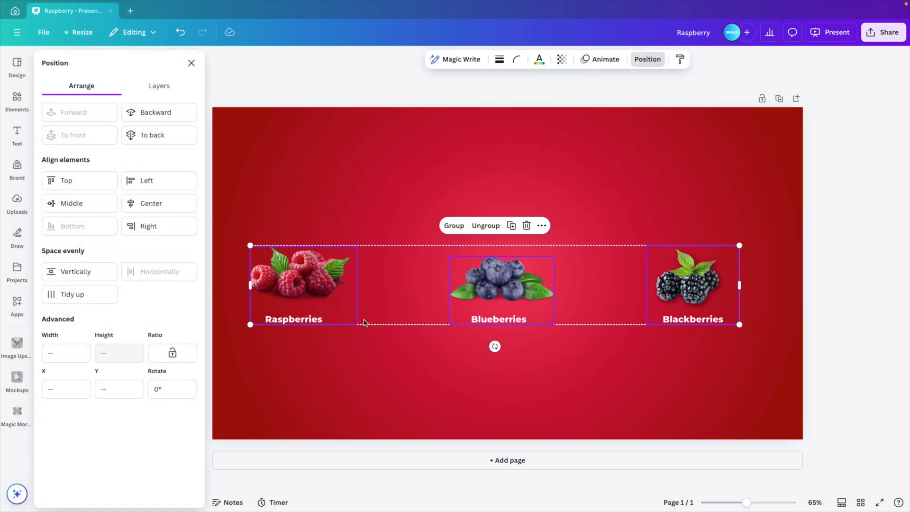
pyautogui.click(817, 299)
pyautogui.click(687, 288)
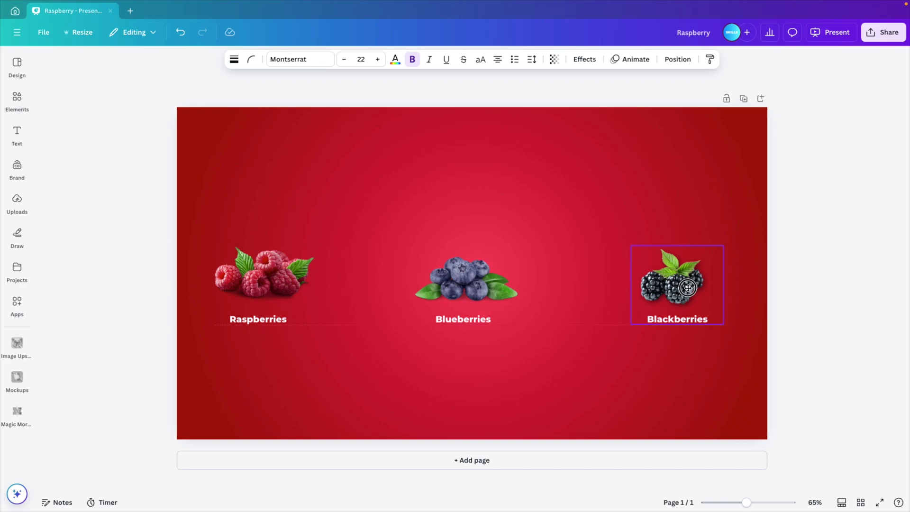
pyautogui.moveTo(687, 288); pyautogui.dragTo(702, 287)
# Step: Select all three fruit groups and space them evenly horizontally
pyautogui.click(806, 325)
pyautogui.moveTo(806, 325); pyautogui.dragTo(300, 261)
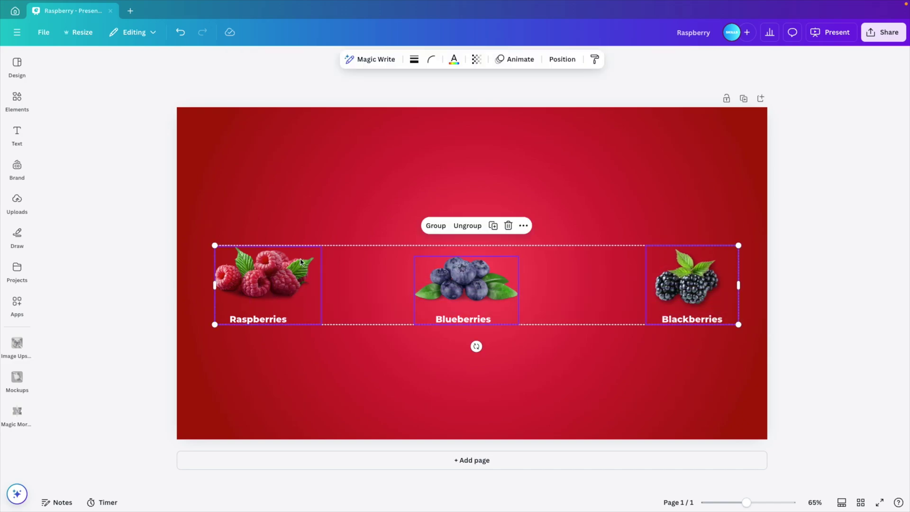
pyautogui.click(563, 59)
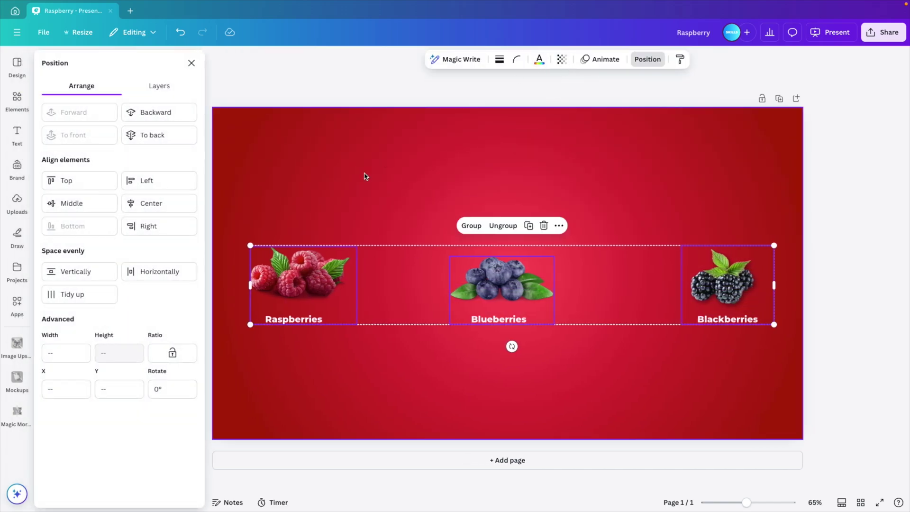
pyautogui.click(151, 275)
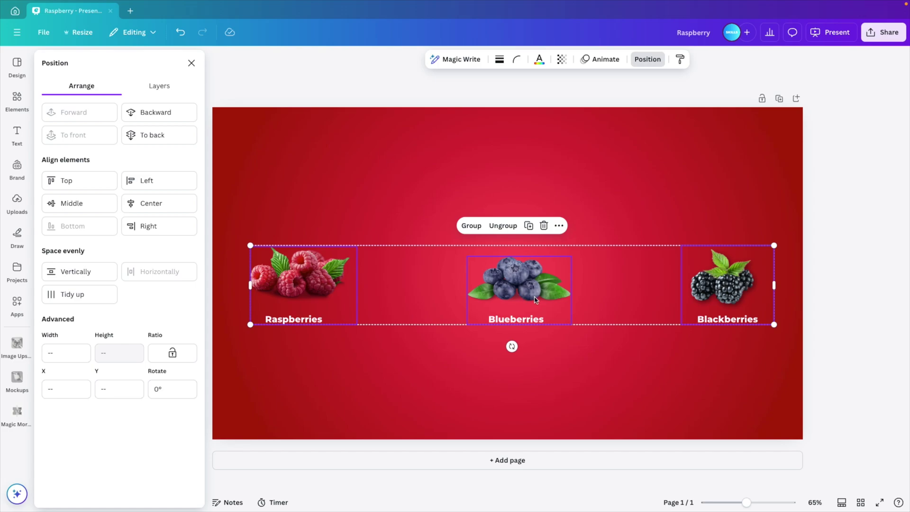
pyautogui.scroll(-3, 534, 301)
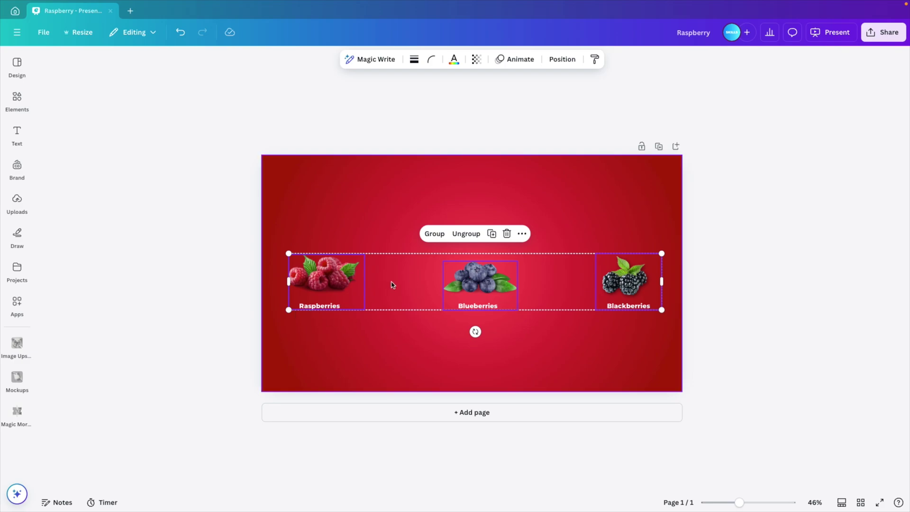
# Step: Combine the Raspberries, Blueberries and Blackberries groups into a single group
pyautogui.scroll(3, 812, 359)
pyautogui.moveTo(812, 360); pyautogui.dragTo(177, 260)
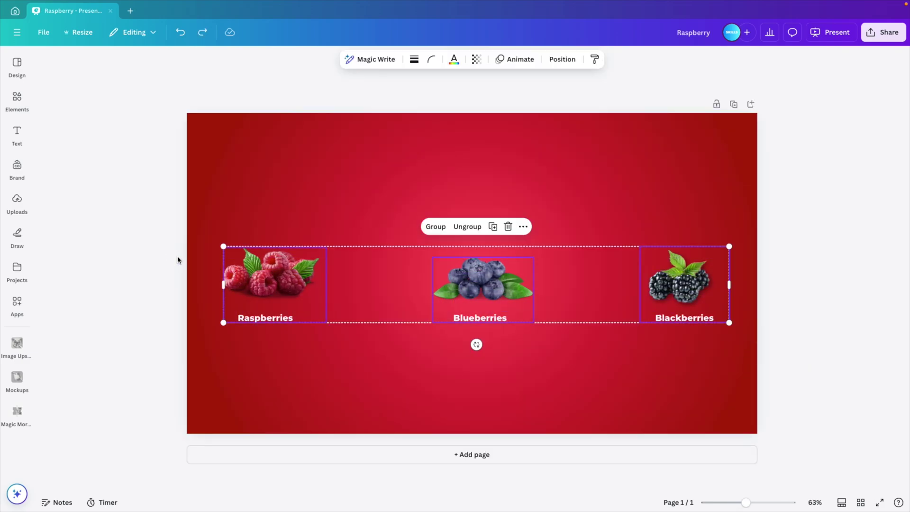
pyautogui.click(435, 226)
pyautogui.moveTo(462, 289)
pyautogui.mouseDown()
pyautogui.moveTo(538, 291)
pyautogui.moveTo(464, 281)
pyautogui.mouseUp()
pyautogui.hotkey('ctrl', 'z')
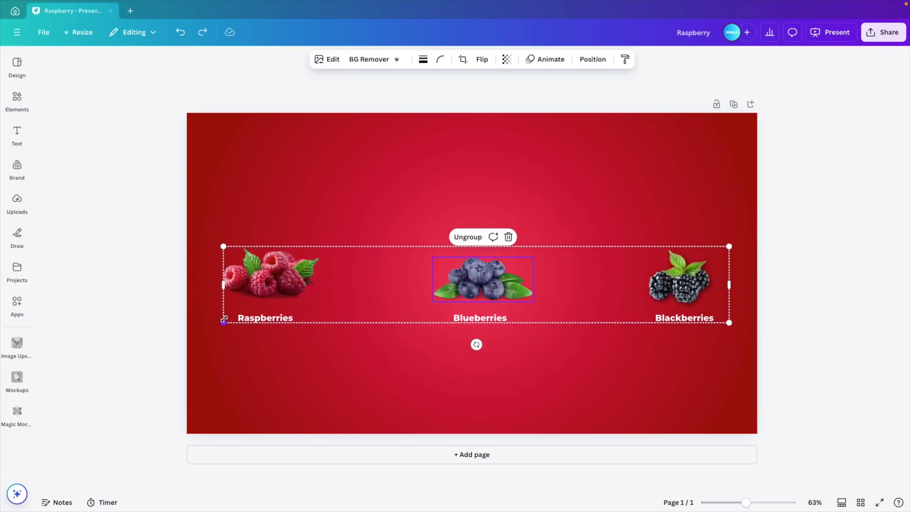
# Step: Enlarge the combined group past the slide edges so the blueberries sit centred
pyautogui.moveTo(223, 322); pyautogui.dragTo(84, 467)
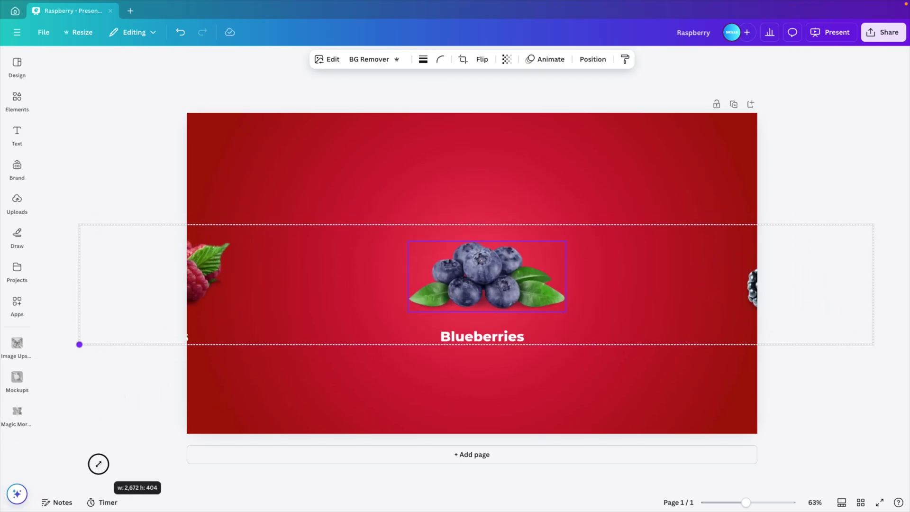
pyautogui.moveTo(98, 463); pyautogui.dragTo(98, 463)
pyautogui.moveTo(750, 504); pyautogui.dragTo(725, 504)
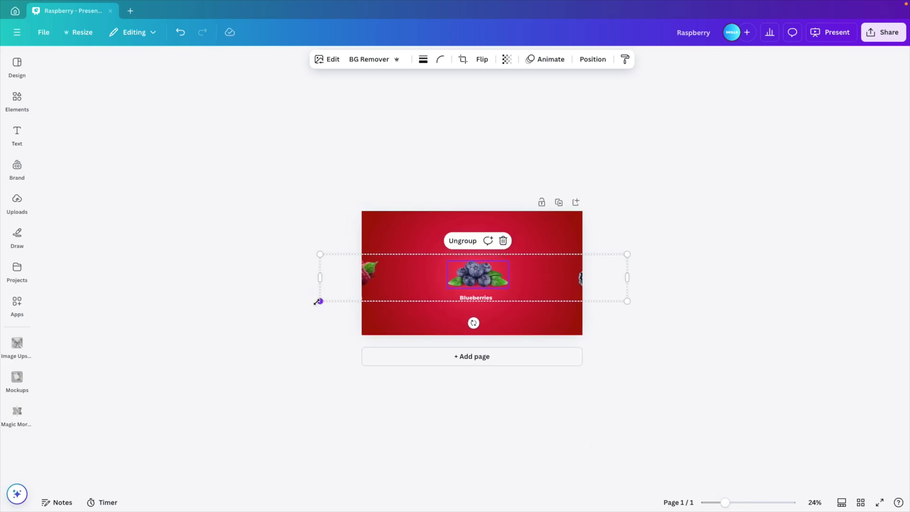
pyautogui.moveTo(318, 301); pyautogui.dragTo(226, 341)
pyautogui.moveTo(493, 282); pyautogui.dragTo(489, 277)
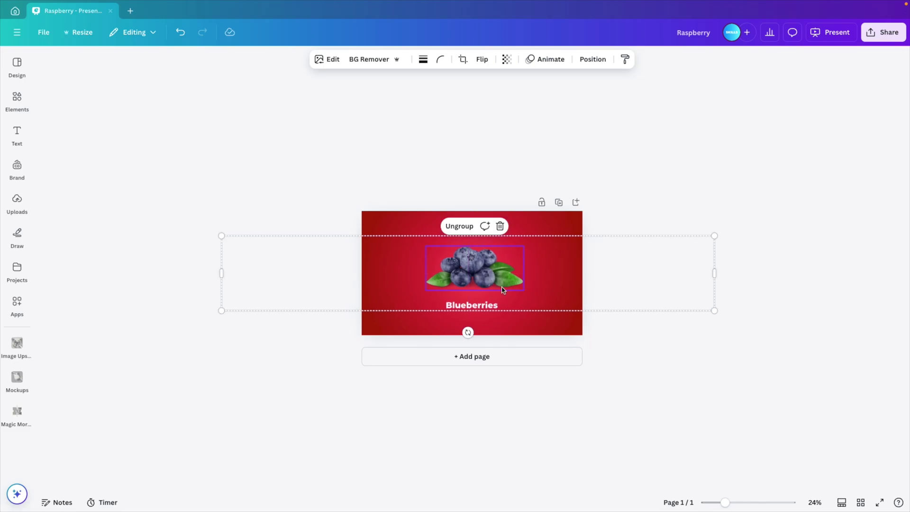
pyautogui.scroll(5, 475, 294)
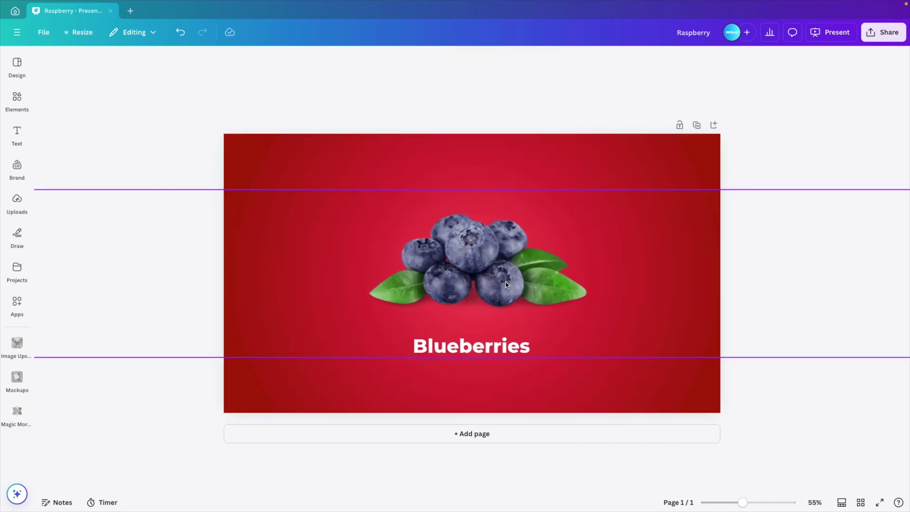
# Step: Duplicate the Blueberries slide and shift the fruit row so slide 1 centres the raspberries
pyautogui.click(697, 126)
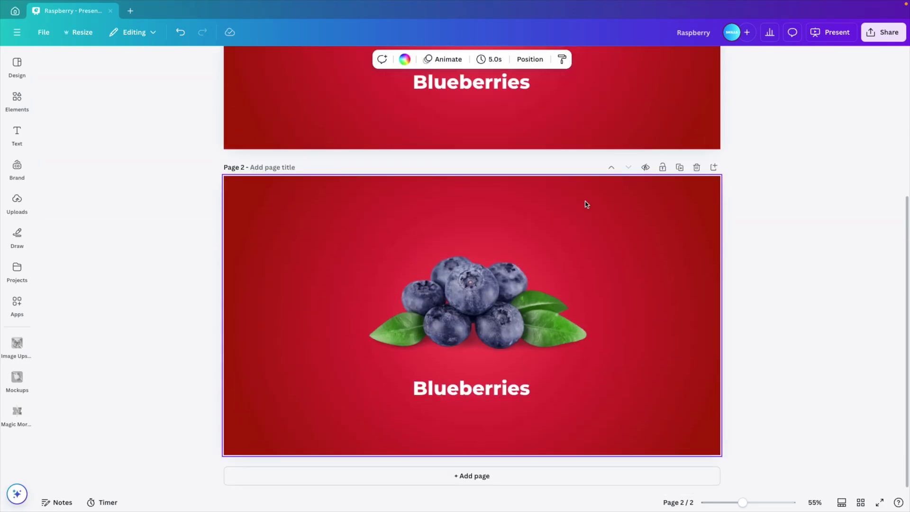
pyautogui.scroll(5, 479, 311)
pyautogui.click(455, 219)
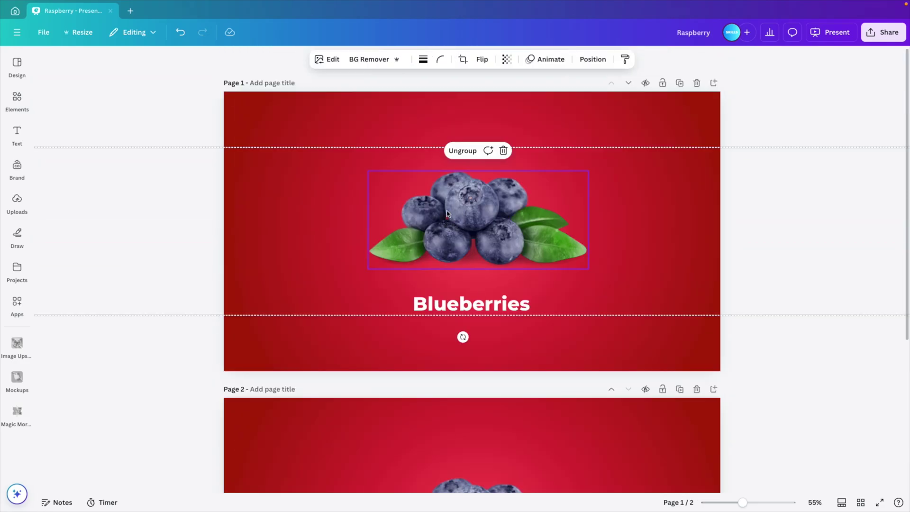
pyautogui.moveTo(443, 242); pyautogui.dragTo(833, 245)
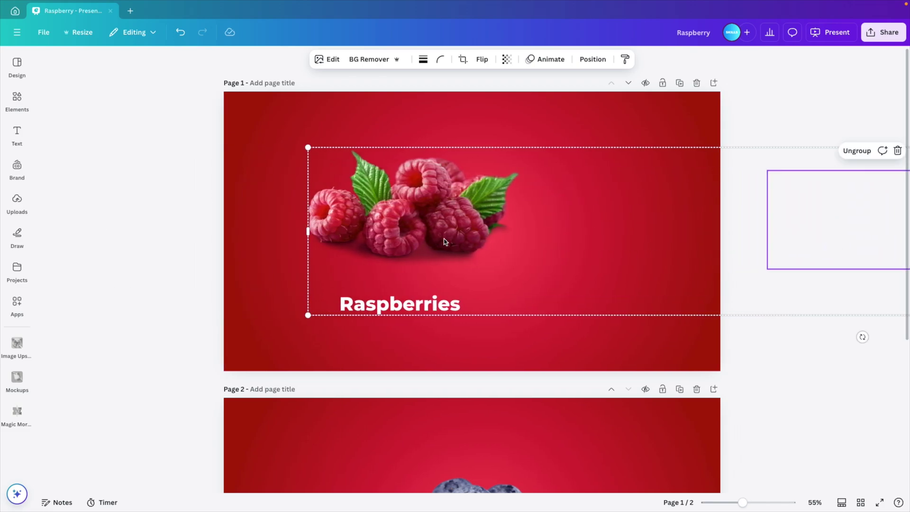
pyautogui.moveTo(396, 230); pyautogui.dragTo(457, 234)
pyautogui.scroll(-2, 456, 233)
pyautogui.click(711, 368)
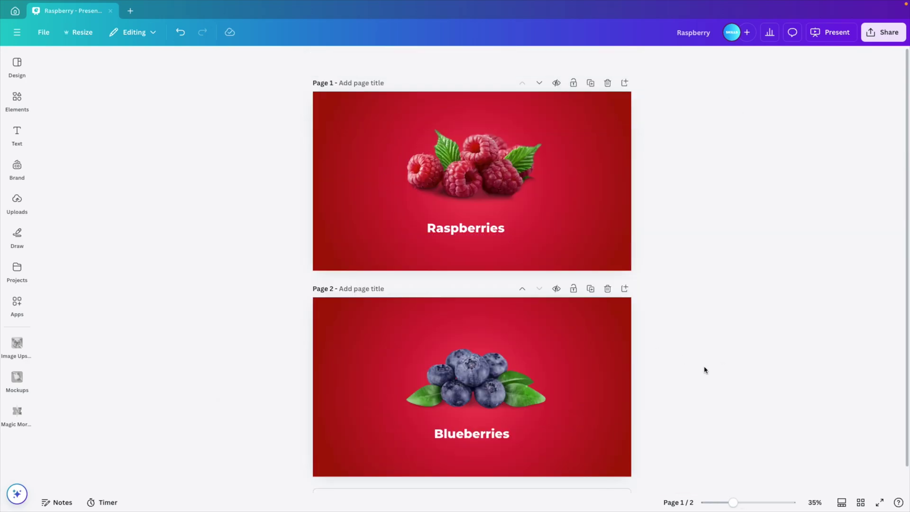
# Step: Duplicate the Blueberries slide again and slide the fruit row left to show blackberries on slide 3
pyautogui.click(591, 289)
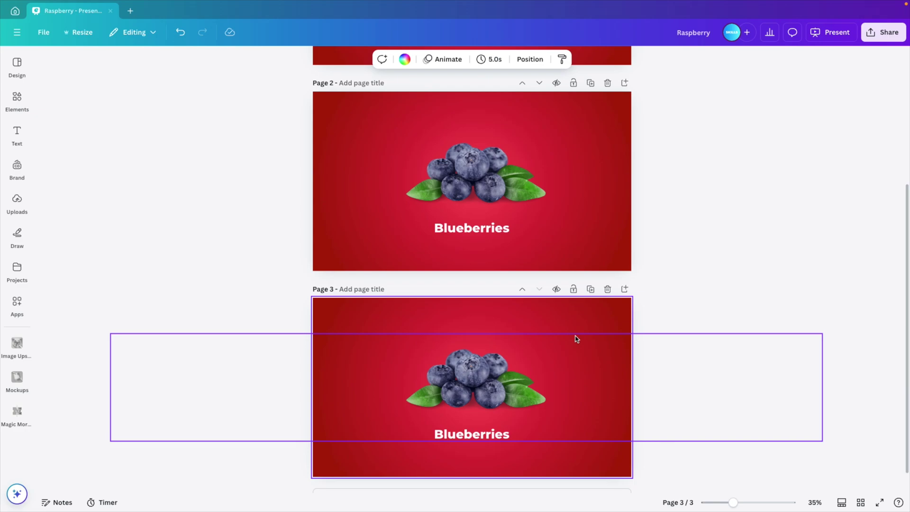
pyautogui.click(511, 380)
pyautogui.moveTo(526, 386); pyautogui.dragTo(245, 386)
pyautogui.click(689, 375)
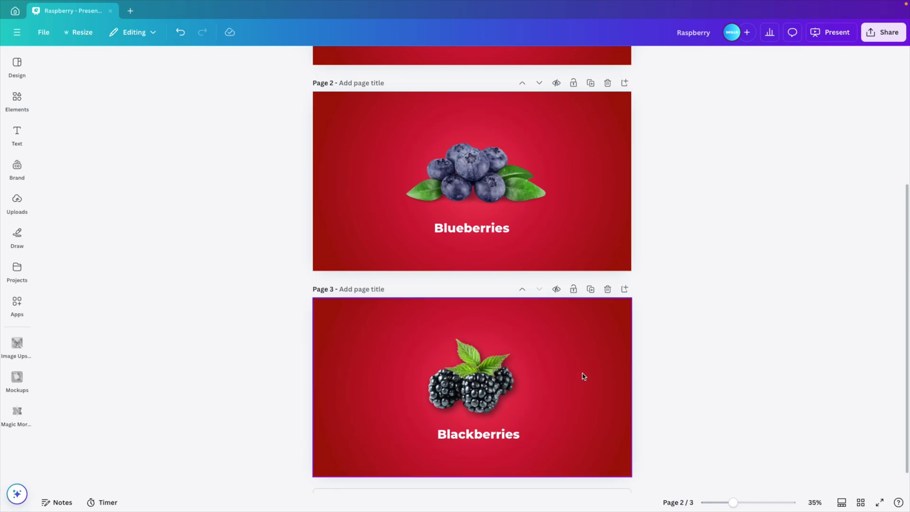
# Step: Switch to single-slide view with a thumbnail strip, showing the Blueberries slide
pyautogui.scroll(4, 759, 412)
pyautogui.click(841, 503)
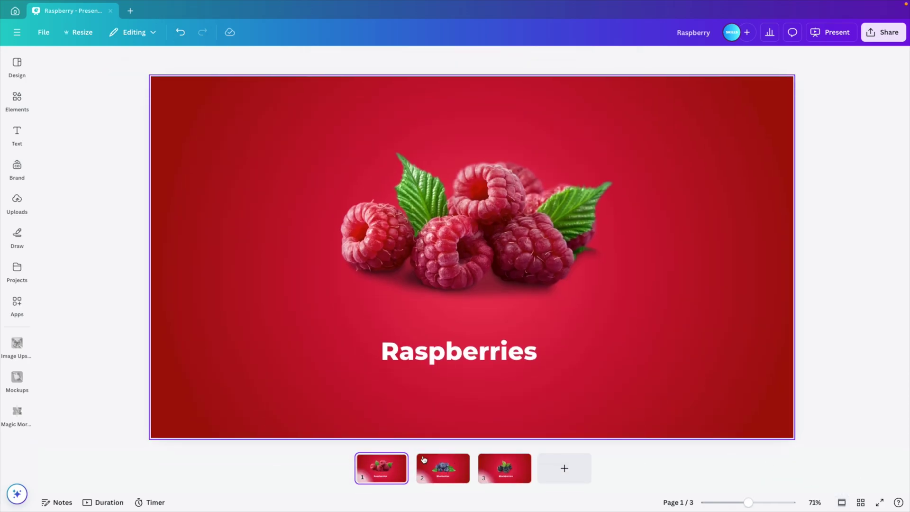
pyautogui.click(447, 469)
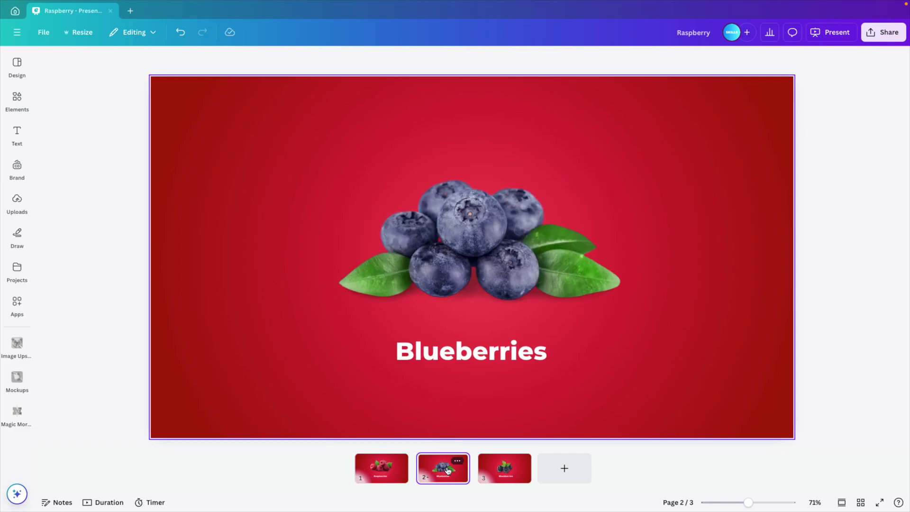
# Step: On the Blackberries slide, search graphics for 'berries' and add the berry outline graphic
pyautogui.click(501, 470)
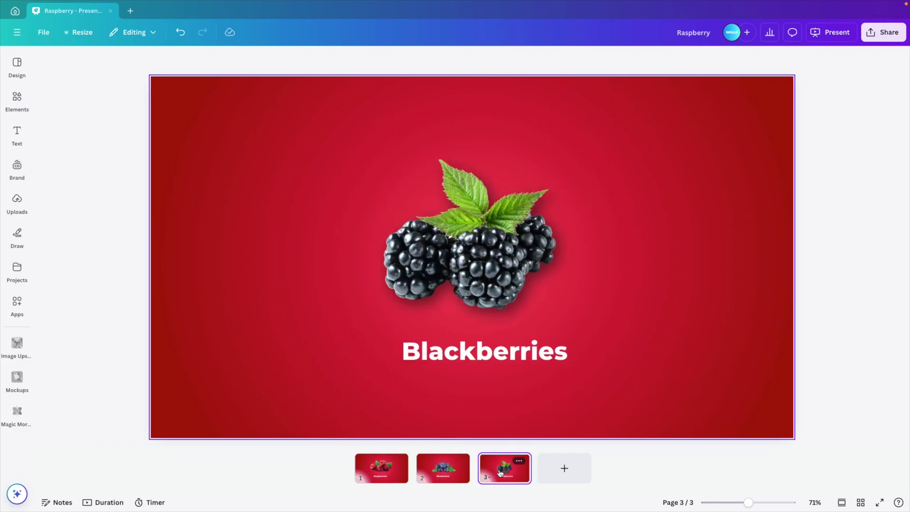
pyautogui.click(17, 101)
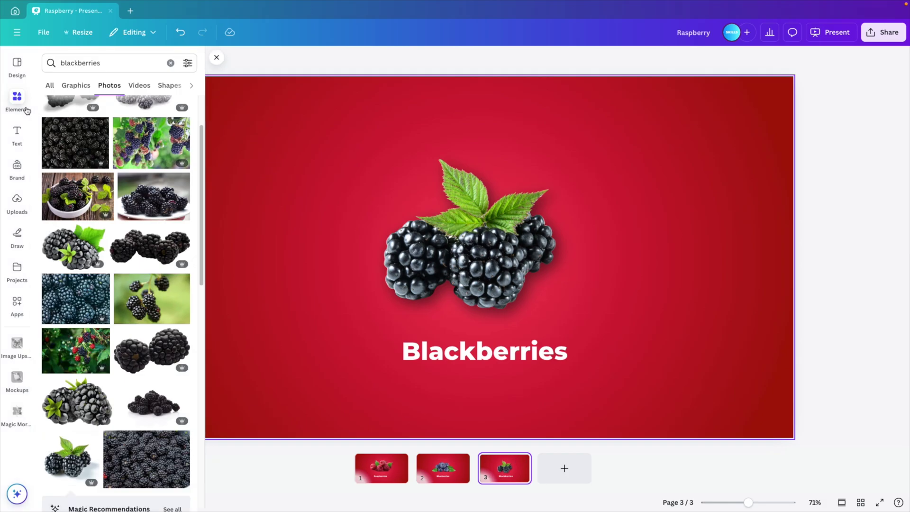
pyautogui.doubleClick(96, 63)
pyautogui.write('berries')
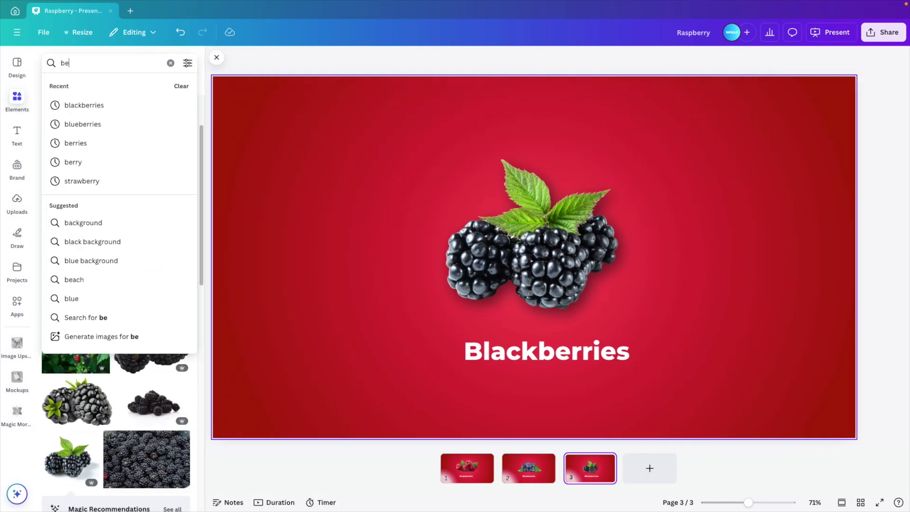
pyautogui.press('Return')
pyautogui.click(78, 86)
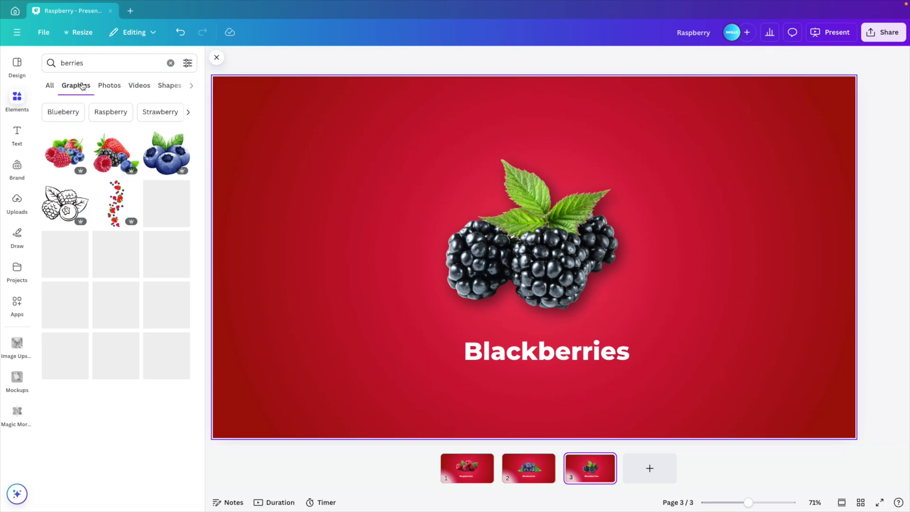
pyautogui.click(65, 204)
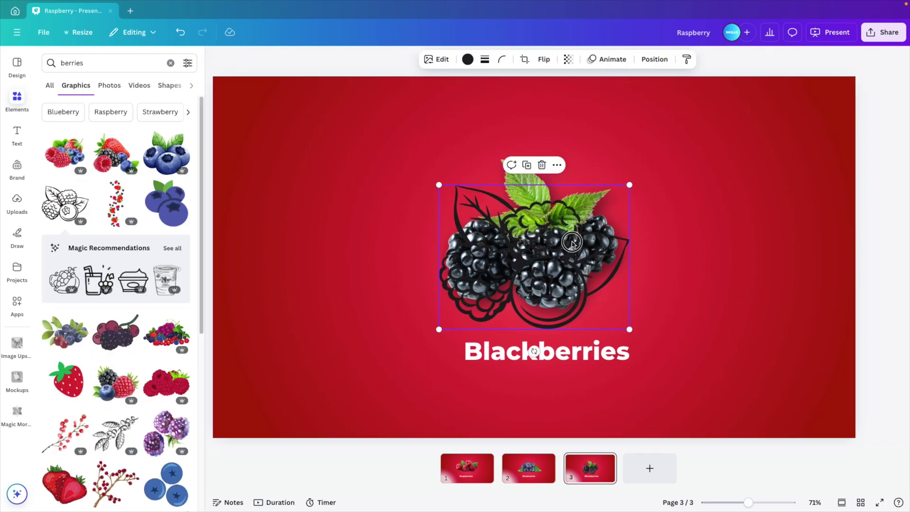
# Step: Enlarge the outline graphic in the bottom-left corner, colour it white and set transparency to 17
pyautogui.moveTo(533, 349); pyautogui.dragTo(322, 374)
pyautogui.moveTo(379, 318); pyautogui.dragTo(399, 302)
pyautogui.click(467, 59)
pyautogui.click(104, 135)
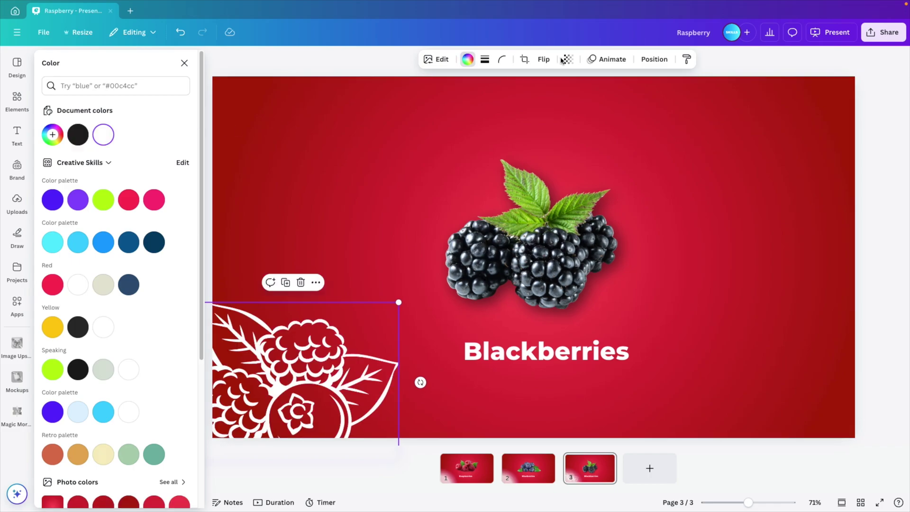
pyautogui.click(568, 59)
pyautogui.moveTo(588, 99); pyautogui.dragTo(530, 100)
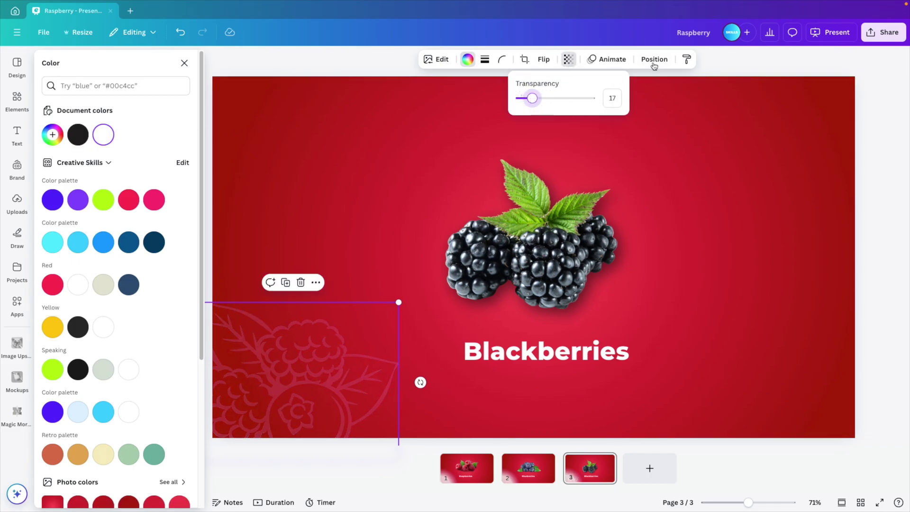
pyautogui.click(298, 364)
# Step: Apply a 1.2-second Match & Move transition between all the slides
pyautogui.click(528, 473)
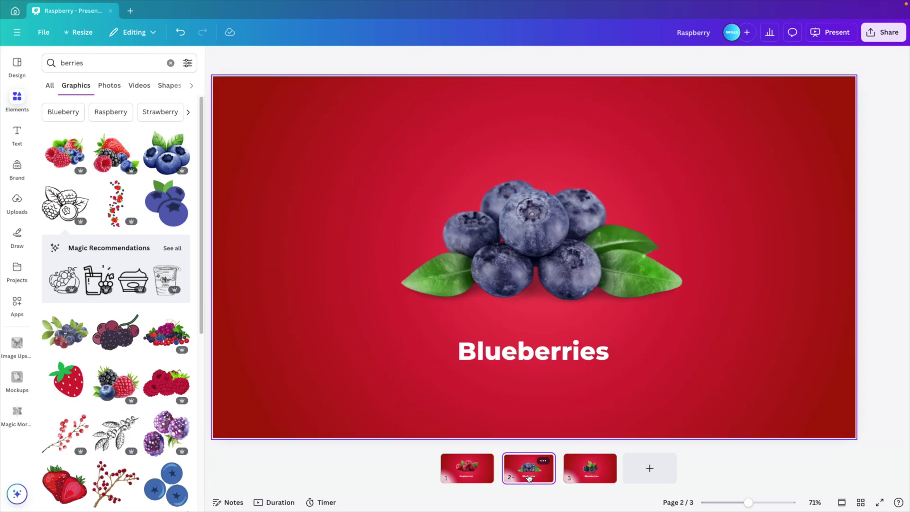
pyautogui.click(460, 475)
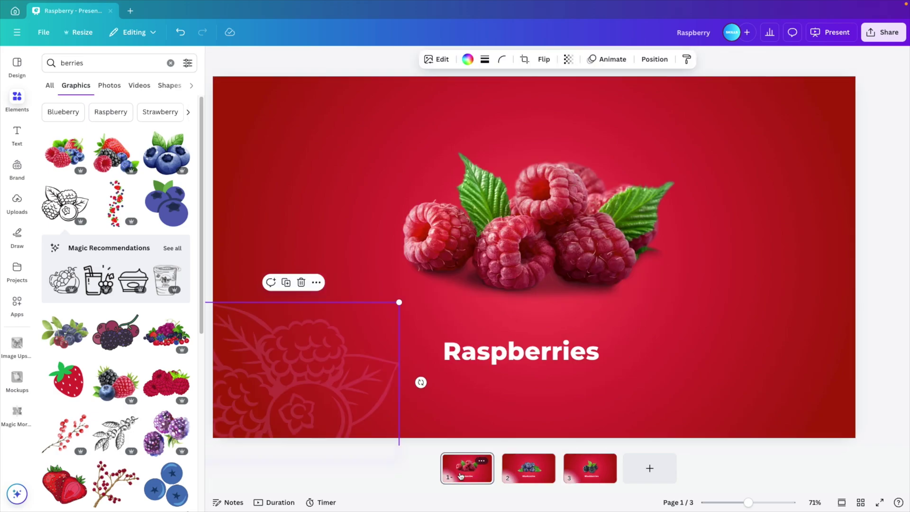
pyautogui.click(498, 476)
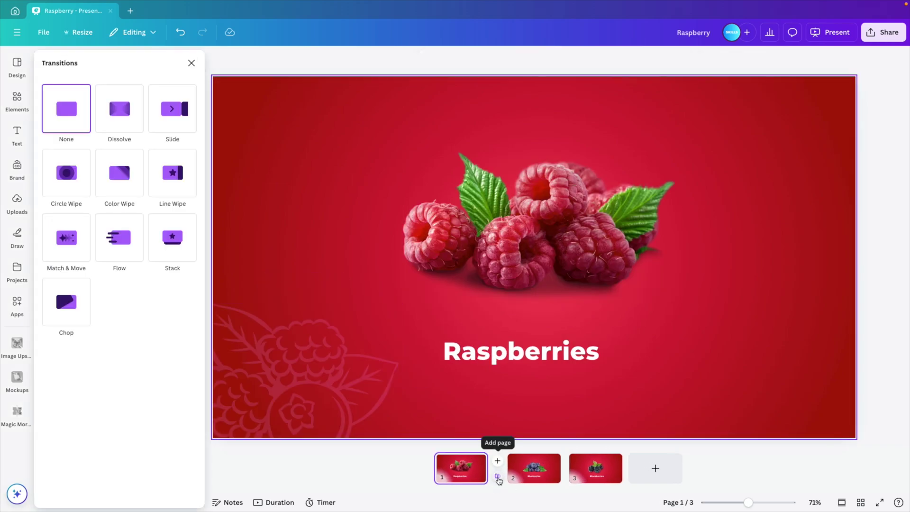
pyautogui.click(59, 238)
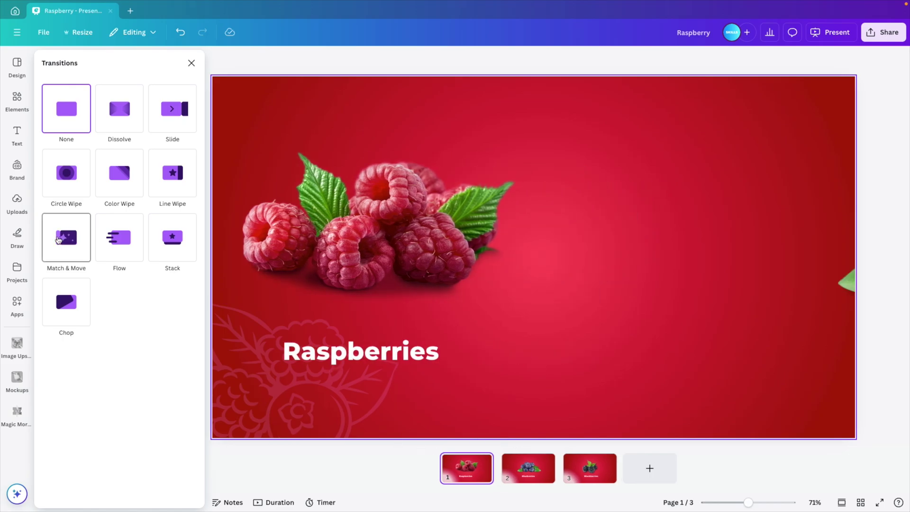
pyautogui.moveTo(67, 309); pyautogui.dragTo(101, 309)
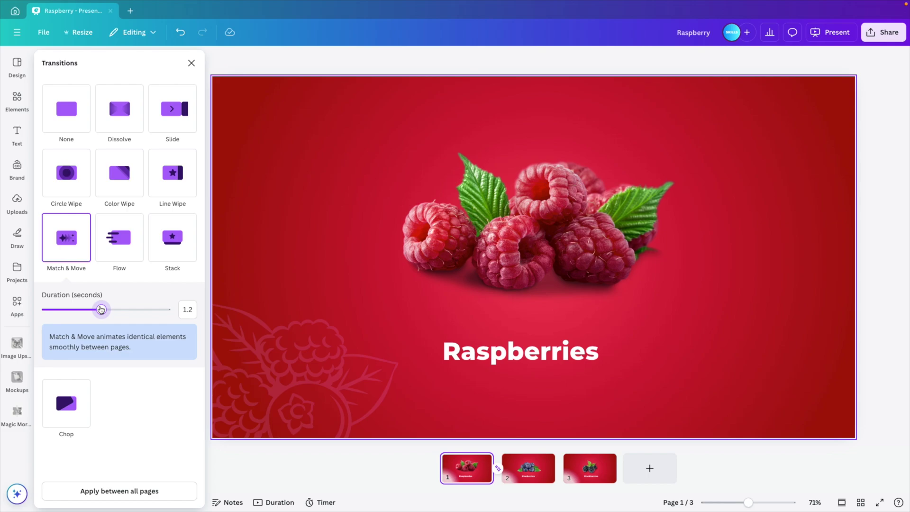
pyautogui.click(116, 492)
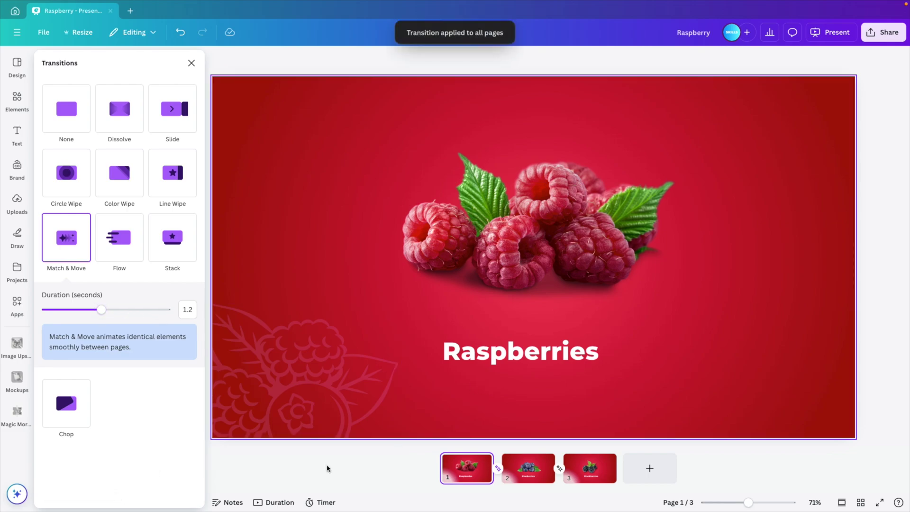
# Step: Add a fourth slide and paste the Blackberries slide's red background and berry outline onto it
pyautogui.click(640, 471)
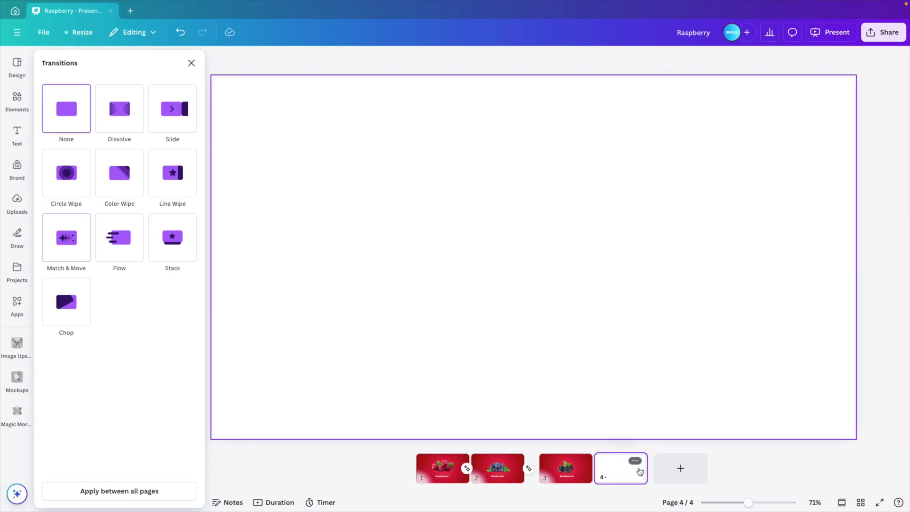
pyautogui.click(559, 467)
pyautogui.click(340, 245)
pyautogui.keyDown('shift'); pyautogui.click(264, 386); pyautogui.keyUp('shift')
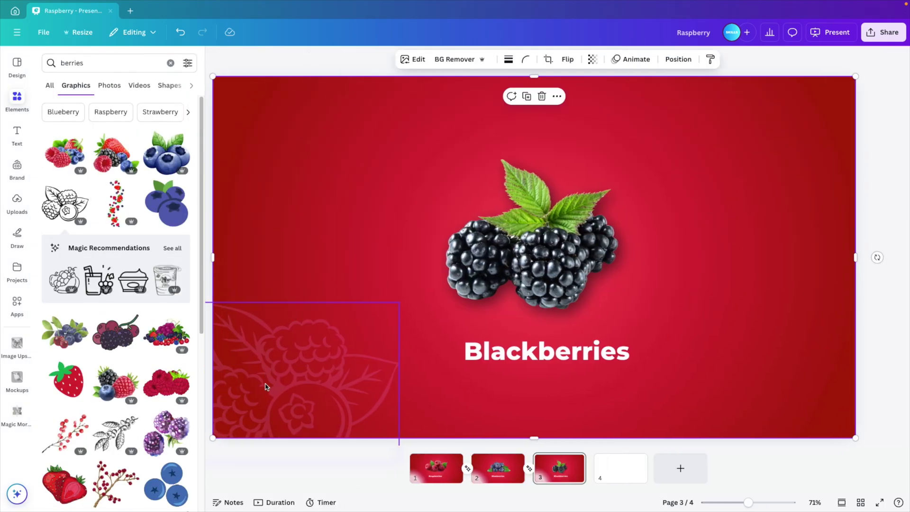
pyautogui.click(636, 465)
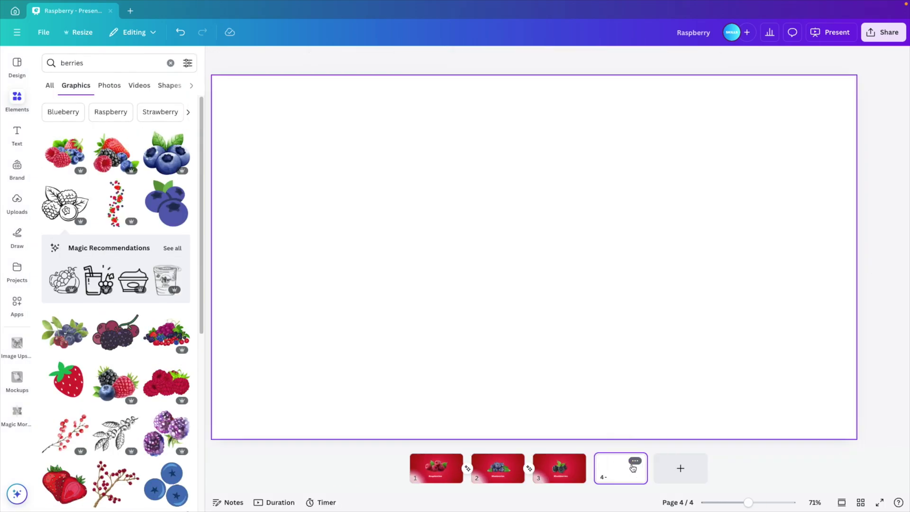
pyautogui.hotkey('ctrl', 'v')
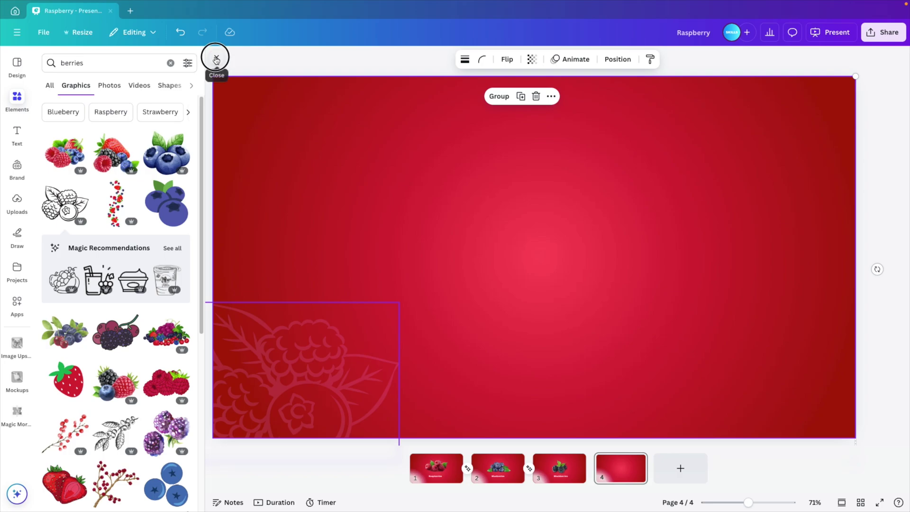
pyautogui.click(217, 57)
# Step: Add a title text box reading 'Which one is your favourite?'
pyautogui.press('t')
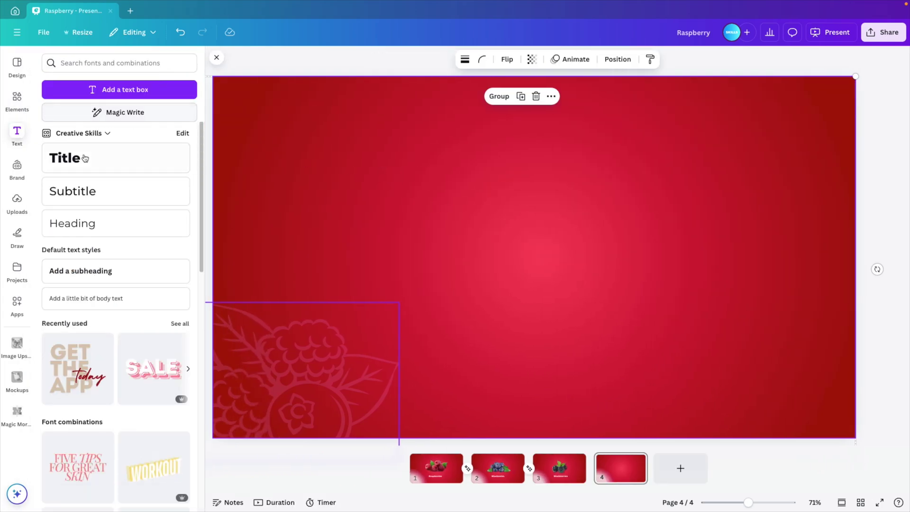
pyautogui.click(85, 158)
pyautogui.write('Which one if')
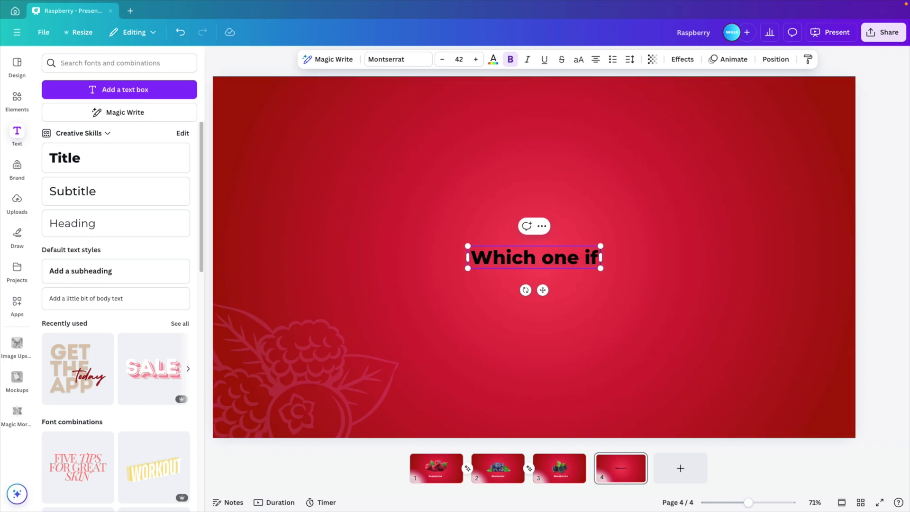
pyautogui.press('BackSpace')
pyautogui.write('s your')
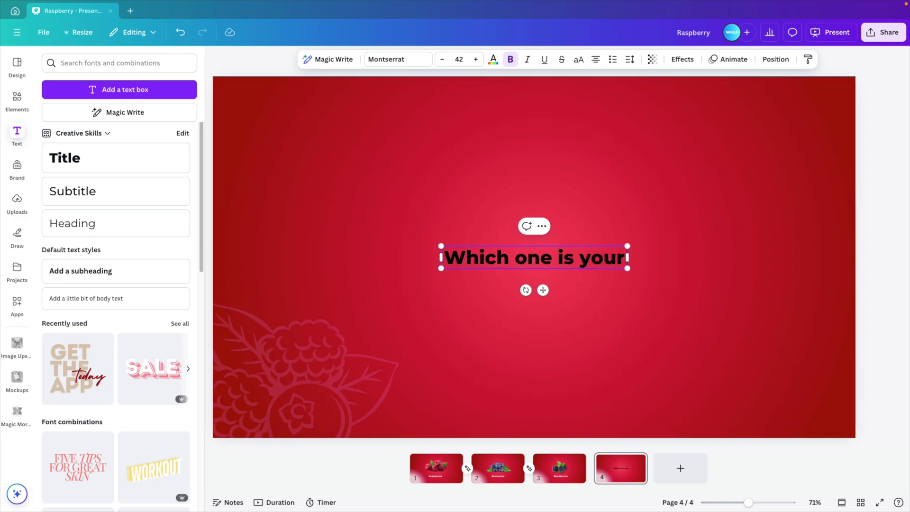
pyautogui.write(' facourite?')
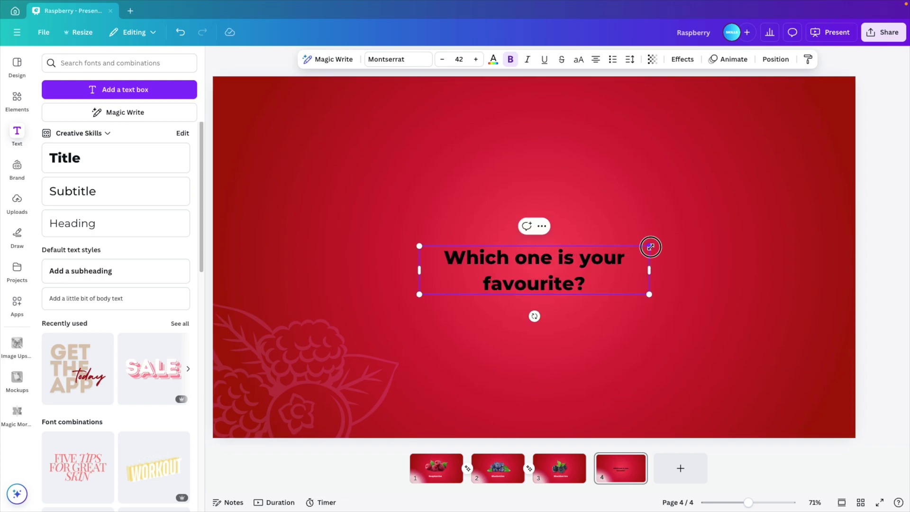
# Step: Widen the question's text box, nudge it slightly up, and make the text white
pyautogui.moveTo(650, 247); pyautogui.dragTo(716, 230)
pyautogui.click(649, 199)
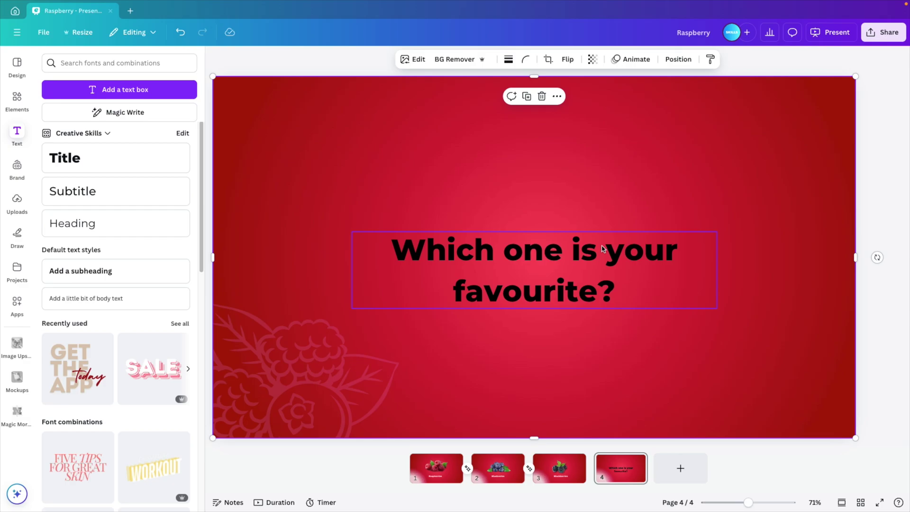
pyautogui.moveTo(603, 249); pyautogui.dragTo(602, 242)
pyautogui.click(494, 59)
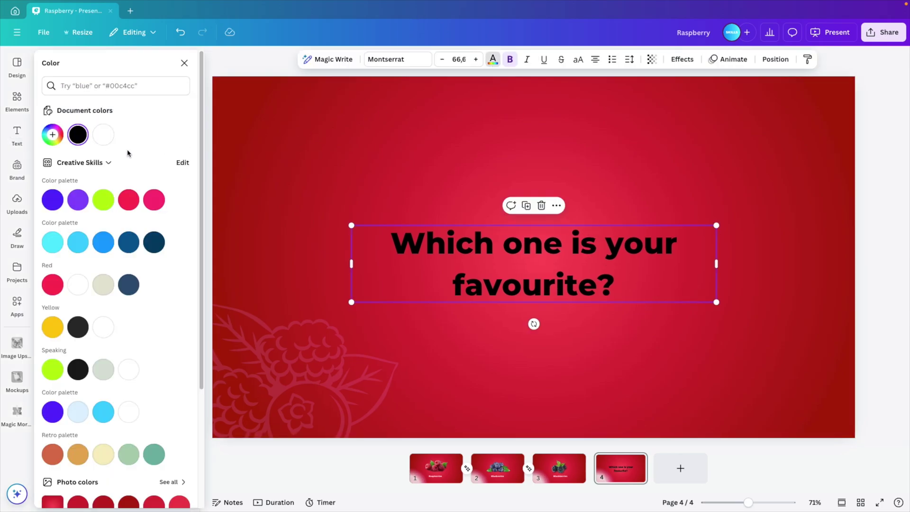
pyautogui.click(108, 144)
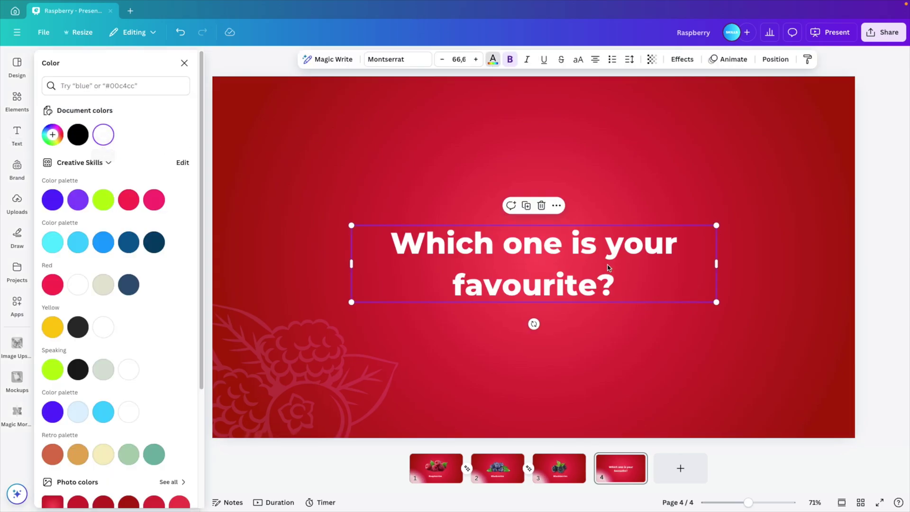
# Step: Set the slide 3–4 transition to Color Wipe with pink first and lighter pink second colours
pyautogui.click(591, 471)
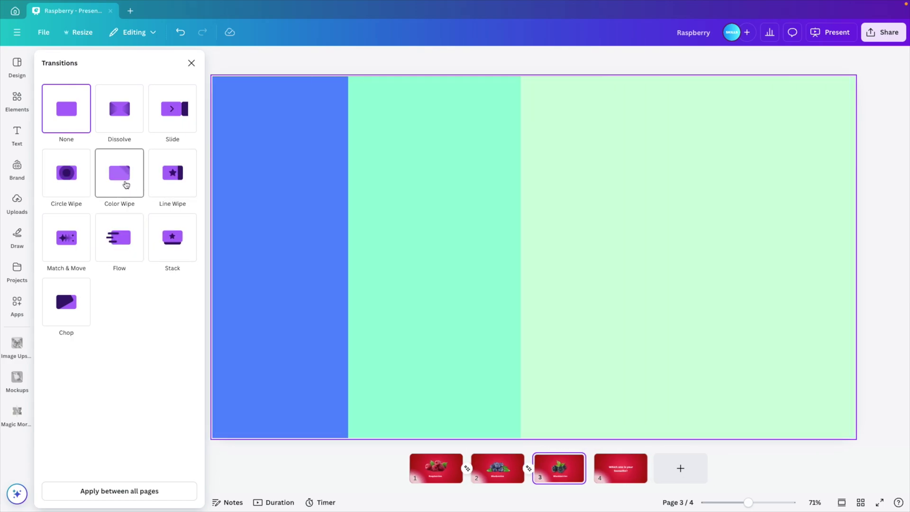
pyautogui.click(125, 184)
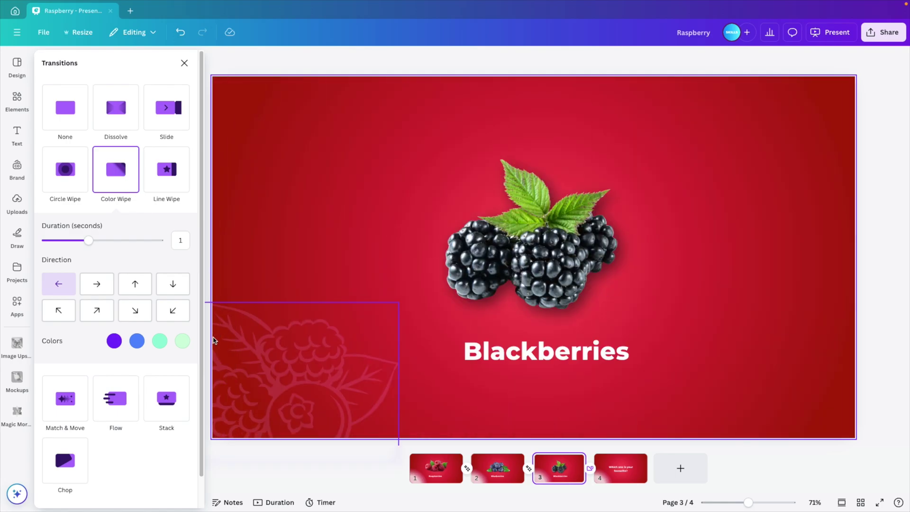
pyautogui.click(112, 341)
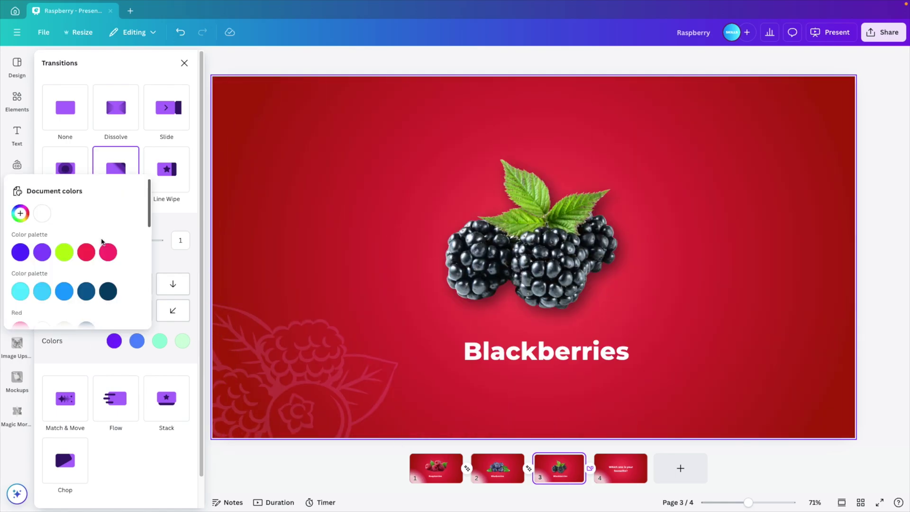
pyautogui.click(103, 254)
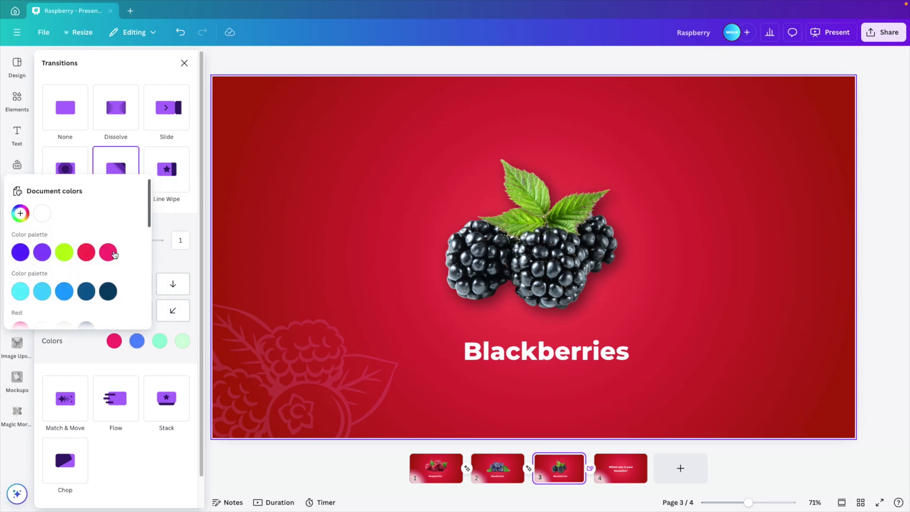
pyautogui.click(114, 254)
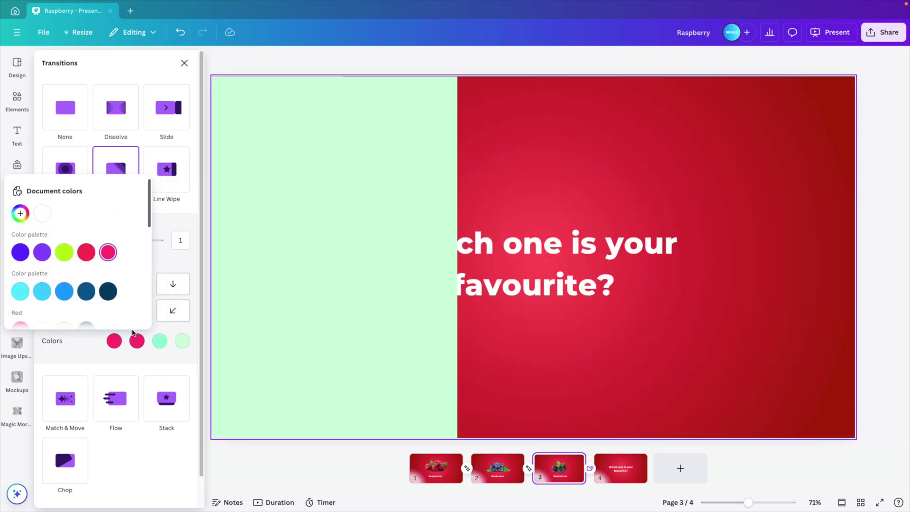
pyautogui.click(20, 213)
pyautogui.moveTo(111, 235); pyautogui.dragTo(100, 234)
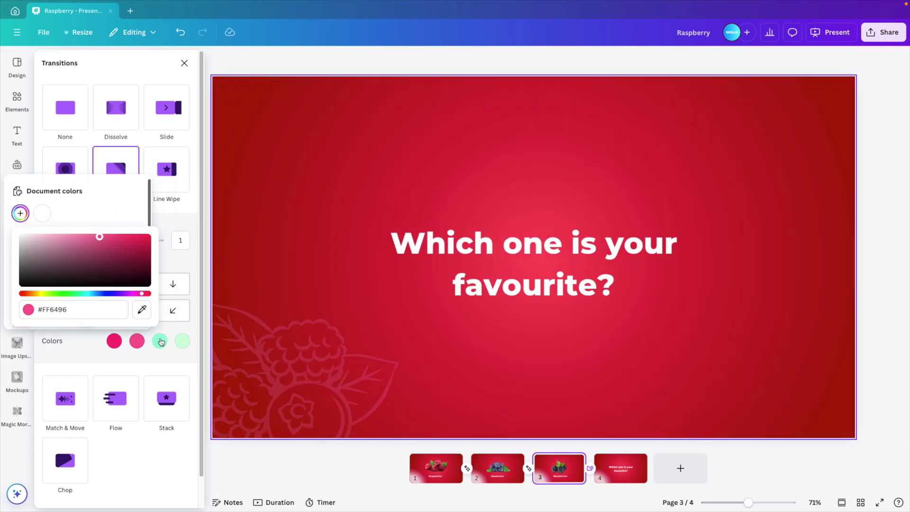
# Step: Make the third wipe colour deep red and the fourth light pink #FF9CBC
pyautogui.click(159, 341)
pyautogui.click(124, 252)
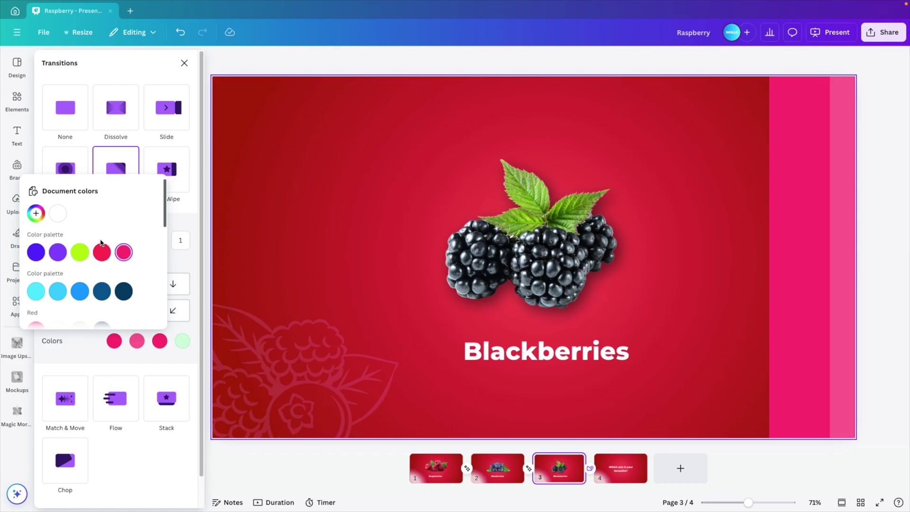
pyautogui.click(36, 213)
pyautogui.click(153, 255)
pyautogui.click(183, 341)
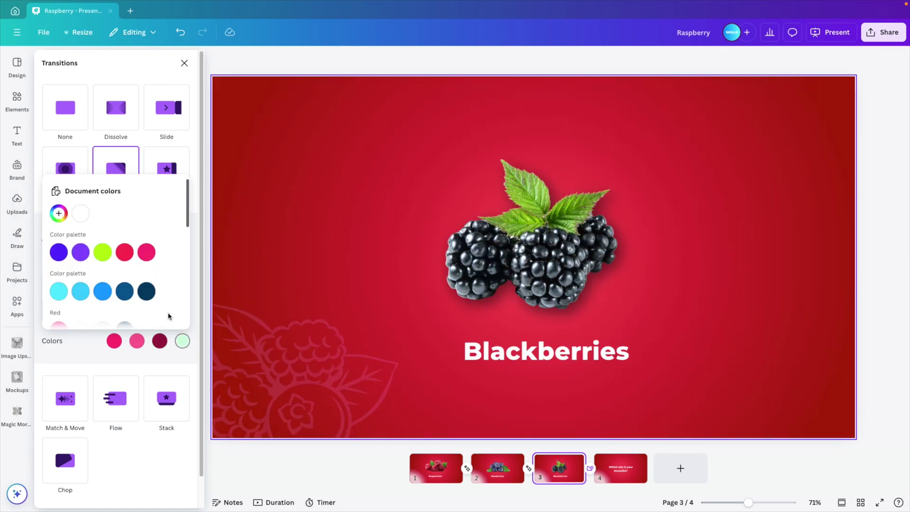
pyautogui.click(147, 252)
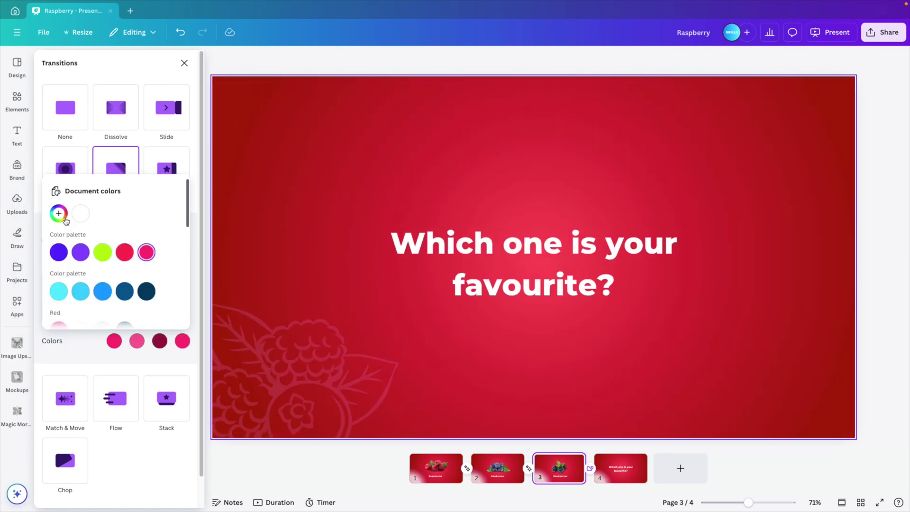
pyautogui.click(60, 214)
pyautogui.click(108, 235)
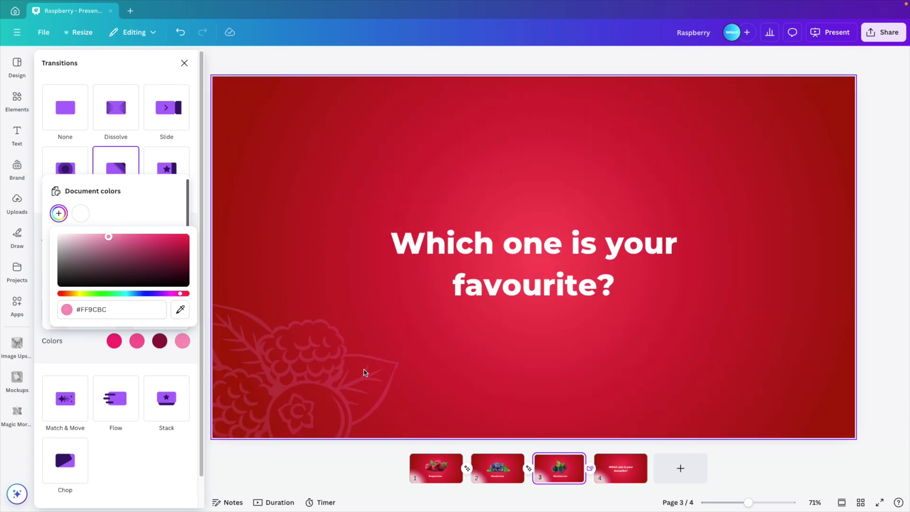
pyautogui.click(432, 463)
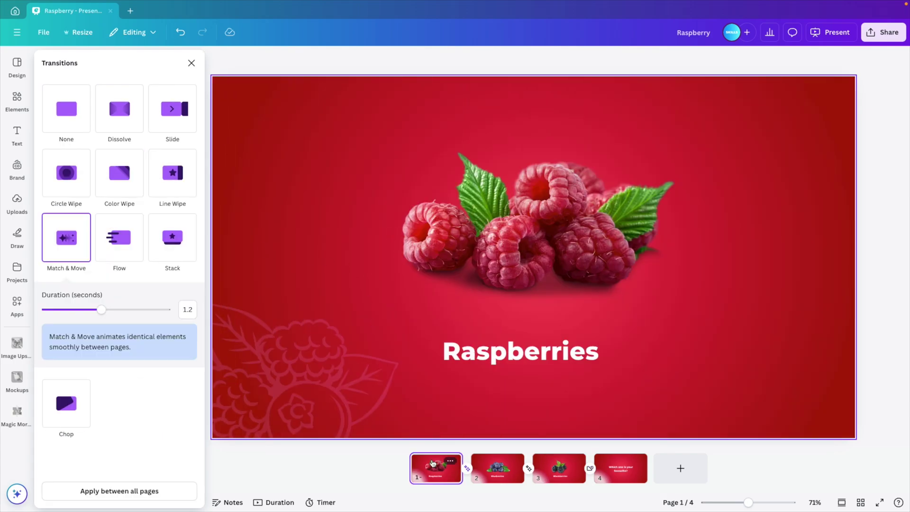
# Step: Play the four-slide deck full screen, starting on the Raspberries slide, 1 of 4
pyautogui.click(879, 502)
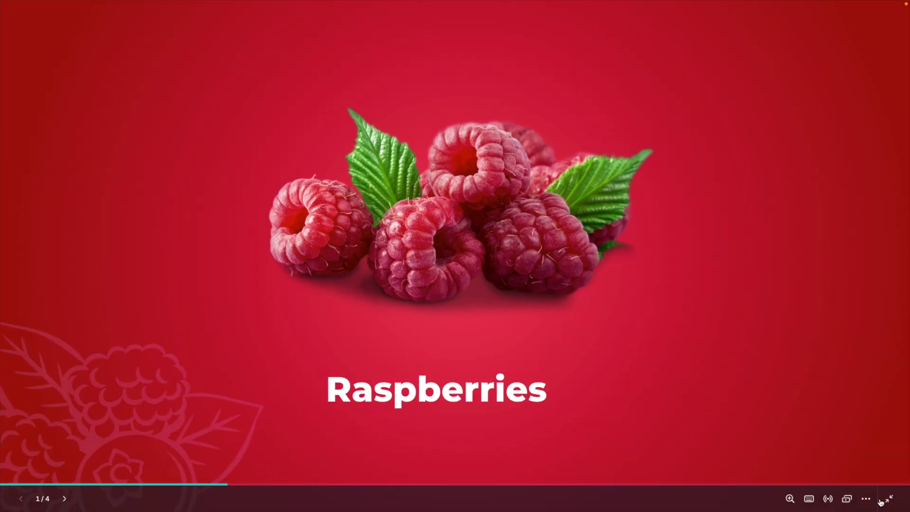